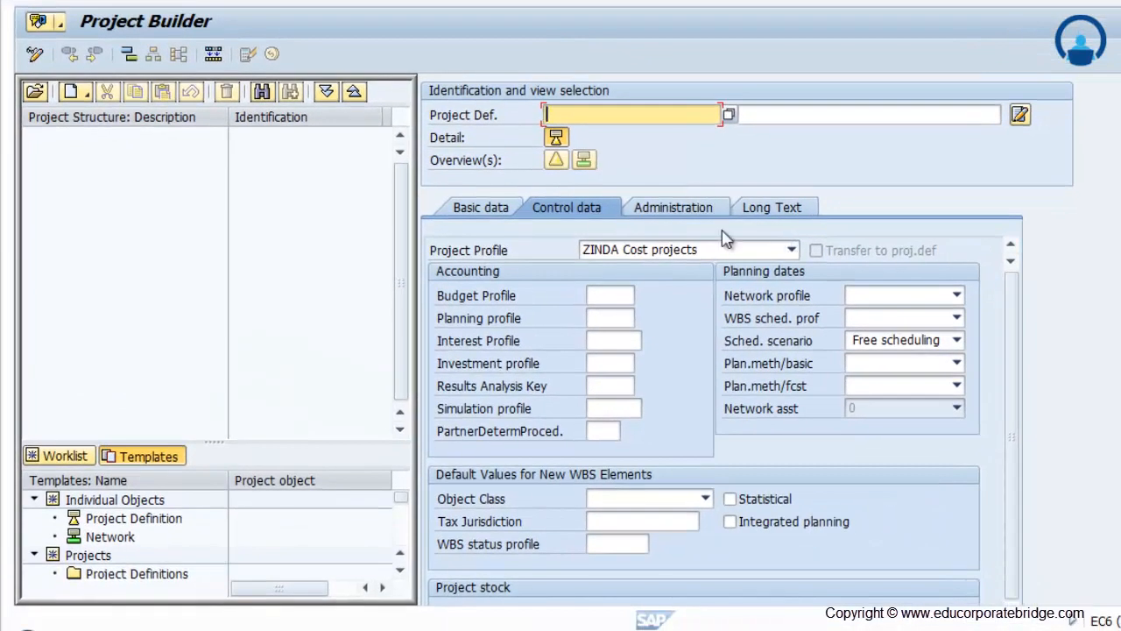
Select the ZINDA Cost projects profile and search for the next open project number with start value B.
{"action": "left_click", "coordinate": [736, 250]}
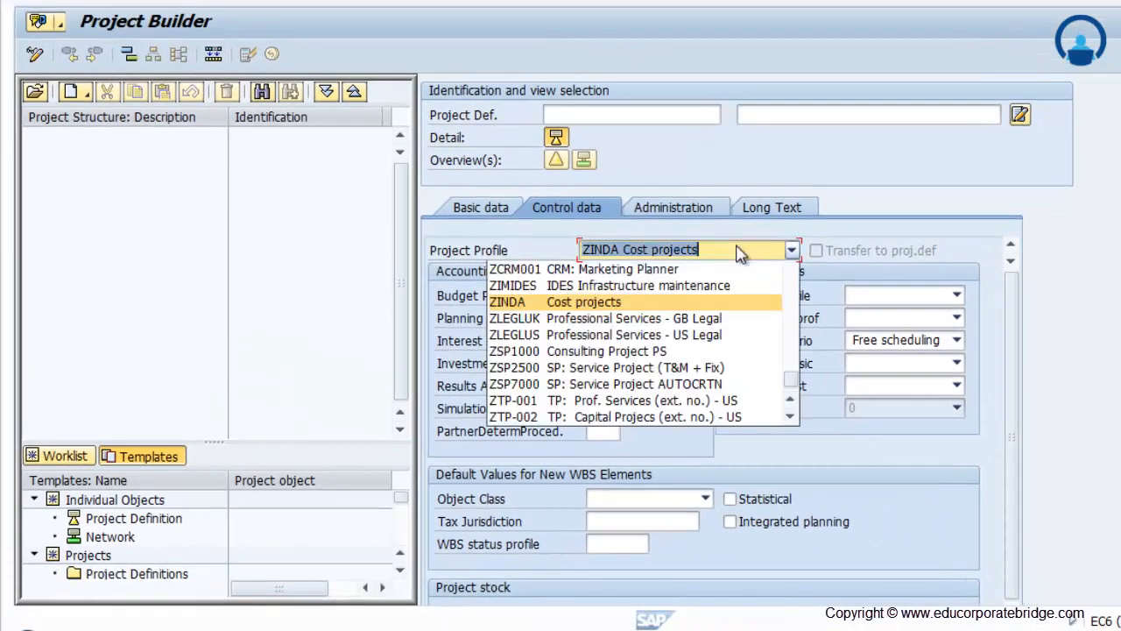
{"action": "left_click", "coordinate": [721, 300]}
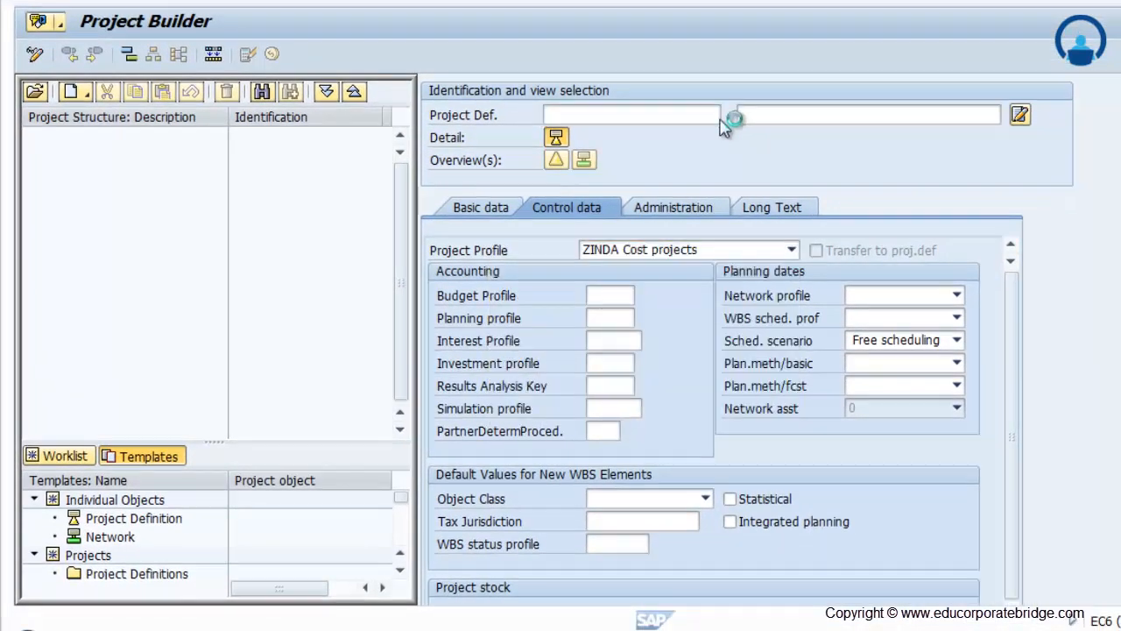
{"action": "type", "text": "B"}
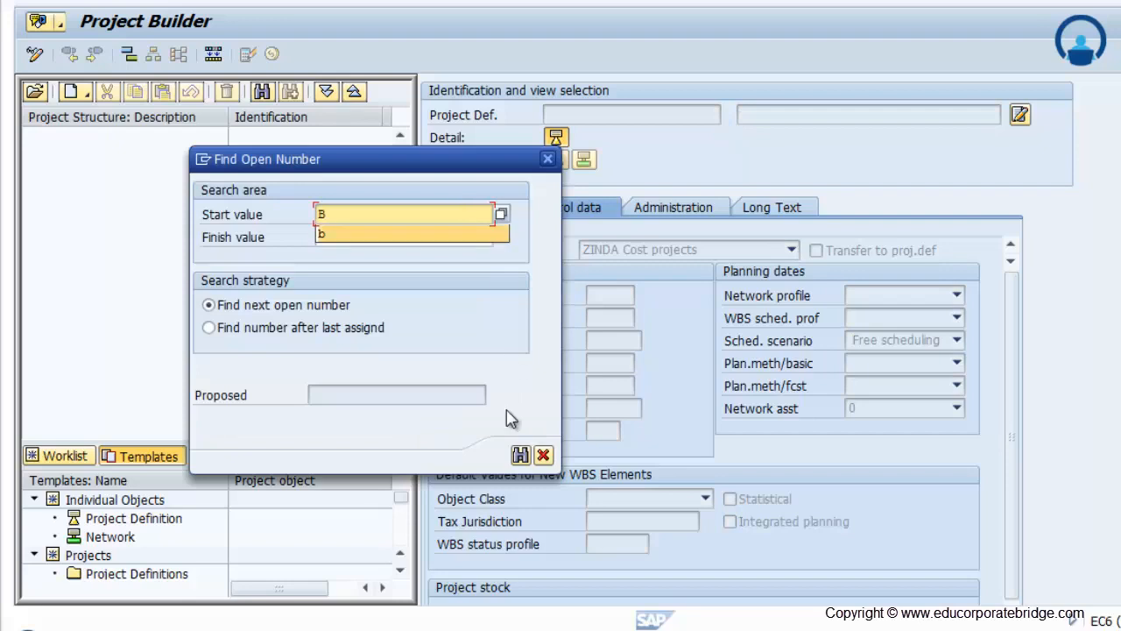
{"action": "left_click", "coordinate": [521, 455]}
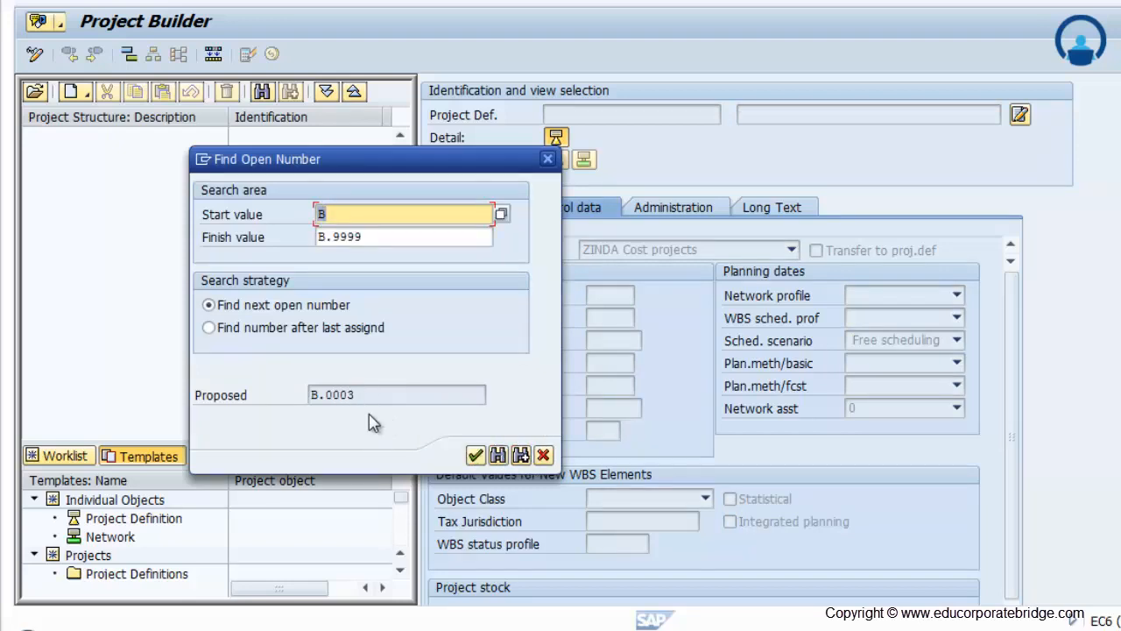
Accept the proposed project number B.0003 and set the project's business area to 0010.
{"action": "left_click", "coordinate": [308, 395]}
{"action": "left_click", "coordinate": [326, 394]}
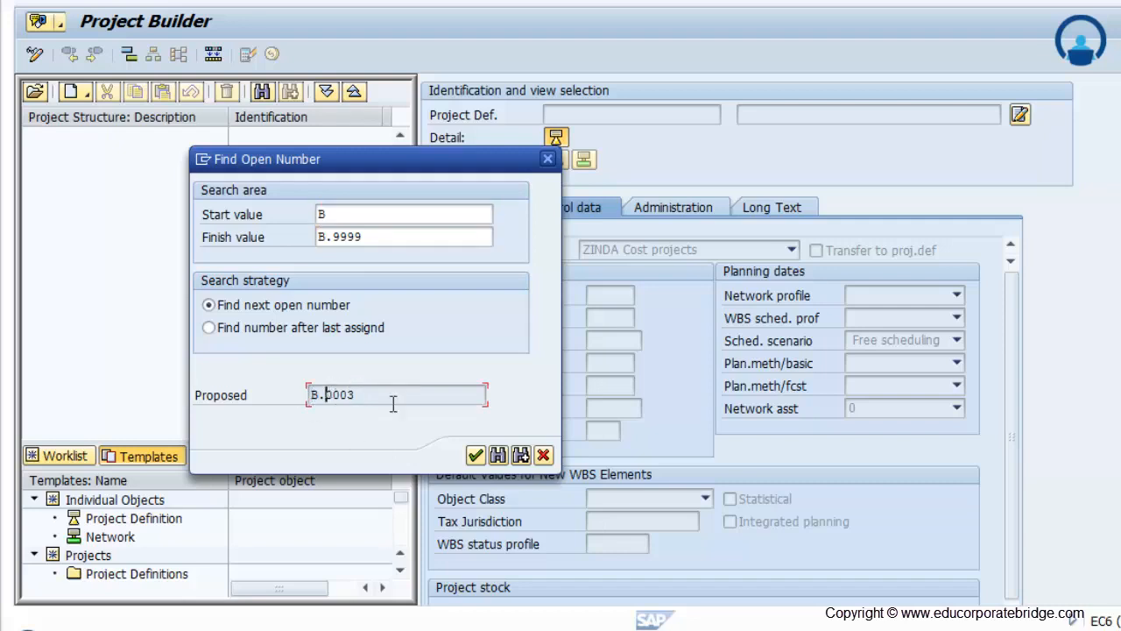
{"action": "left_click", "coordinate": [476, 456]}
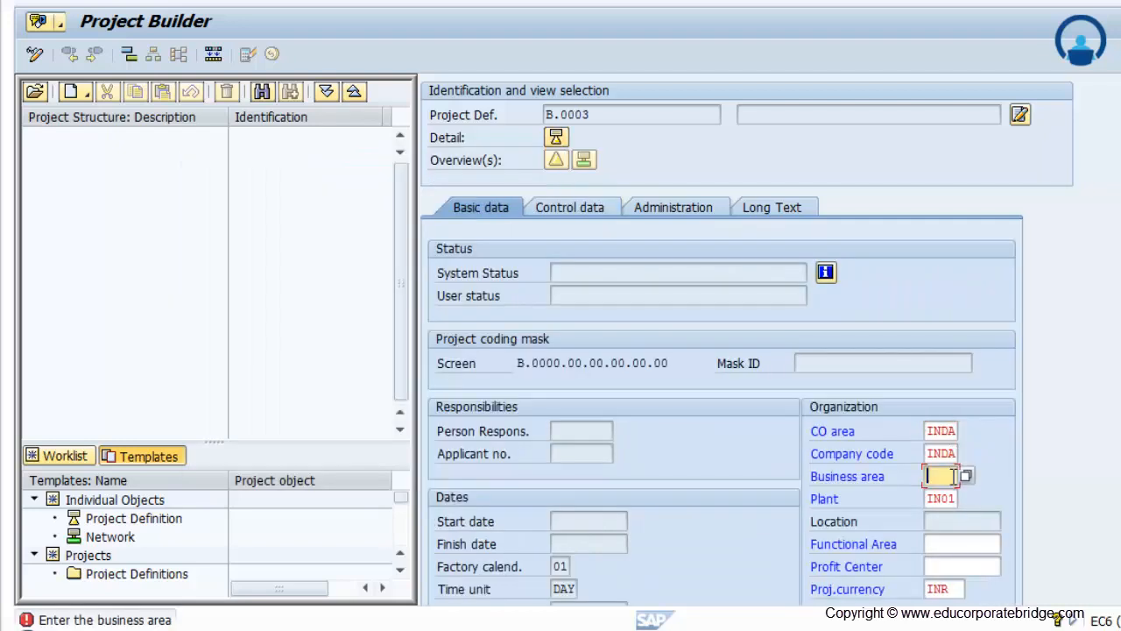
{"action": "type", "text": "0010"}
{"action": "key", "text": "Return"}
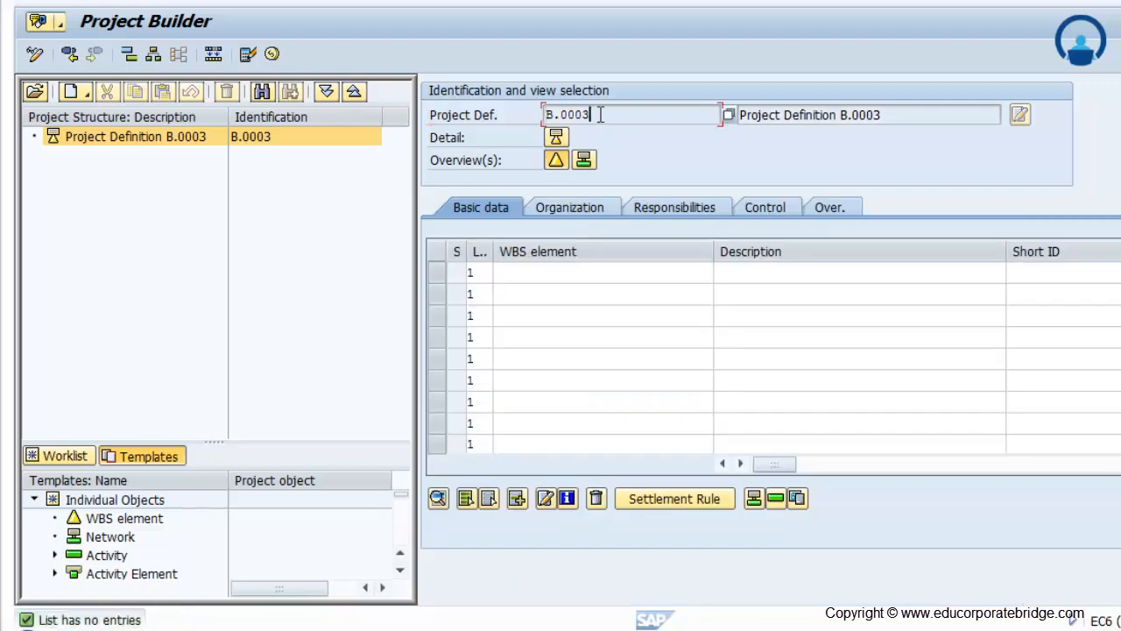
Enter the first WBS element as B.0003, copied from the project definition, with the description Test Project.
{"action": "left_click_drag", "start_coordinate": [598, 114], "coordinate": [536, 119]}
{"action": "key", "text": "ctrl+c"}
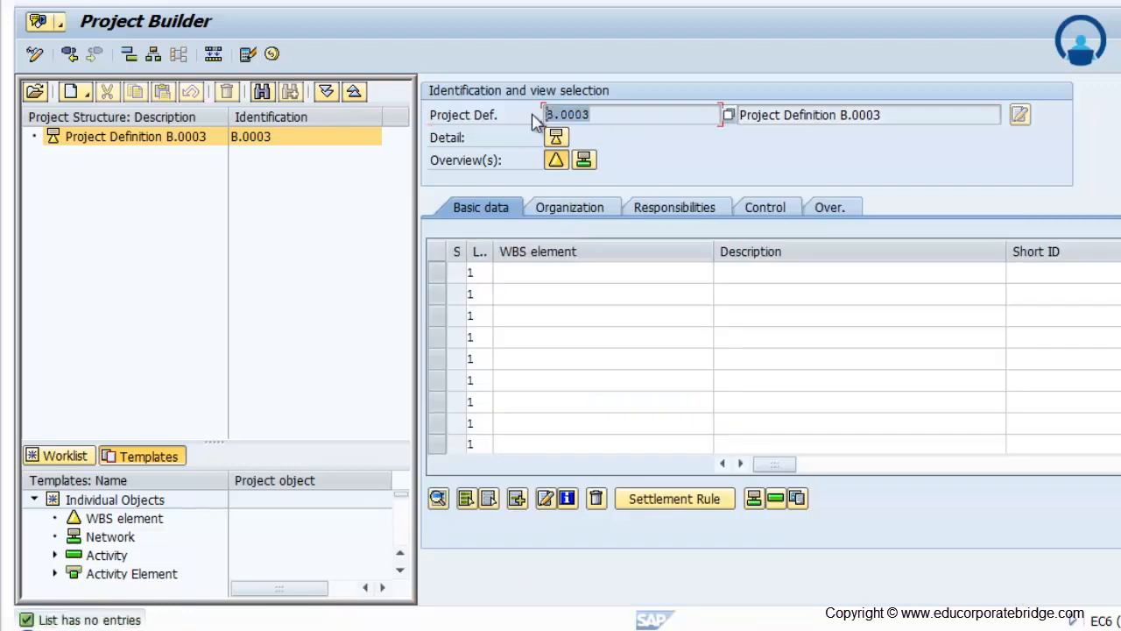
{"action": "left_click", "coordinate": [548, 287]}
{"action": "key", "text": "ctrl+v"}
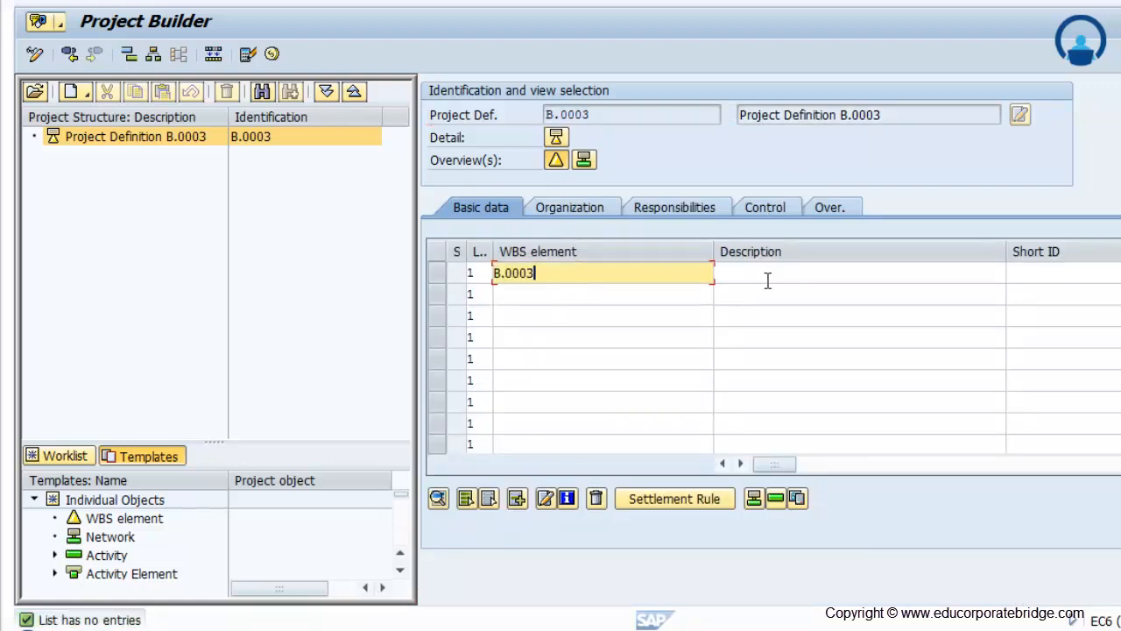
{"action": "left_click", "coordinate": [776, 273]}
{"action": "type", "text": "Test"}
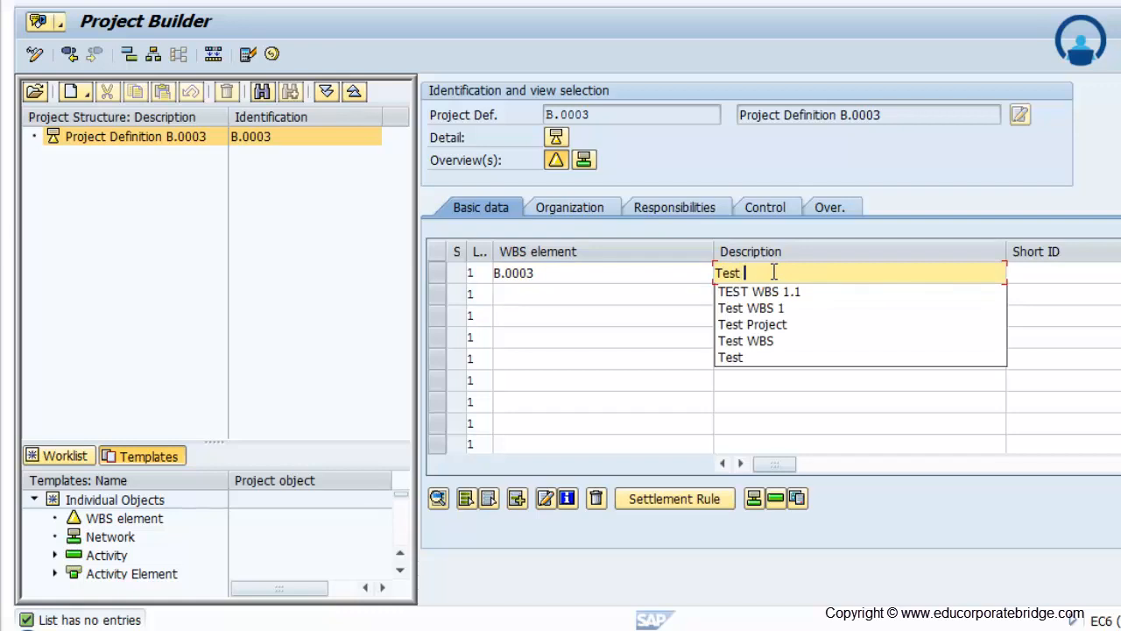
{"action": "type", "text": " Project"}
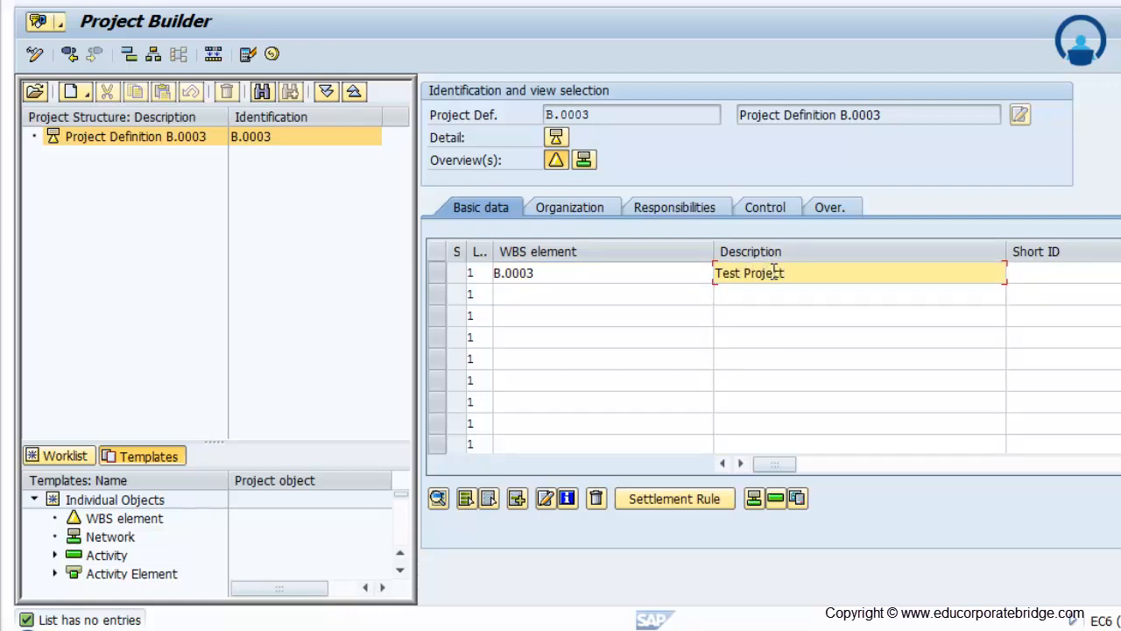
Enter B.0003.01 as the second WBS element, reusing the copied project number.
{"action": "left_click", "coordinate": [614, 295]}
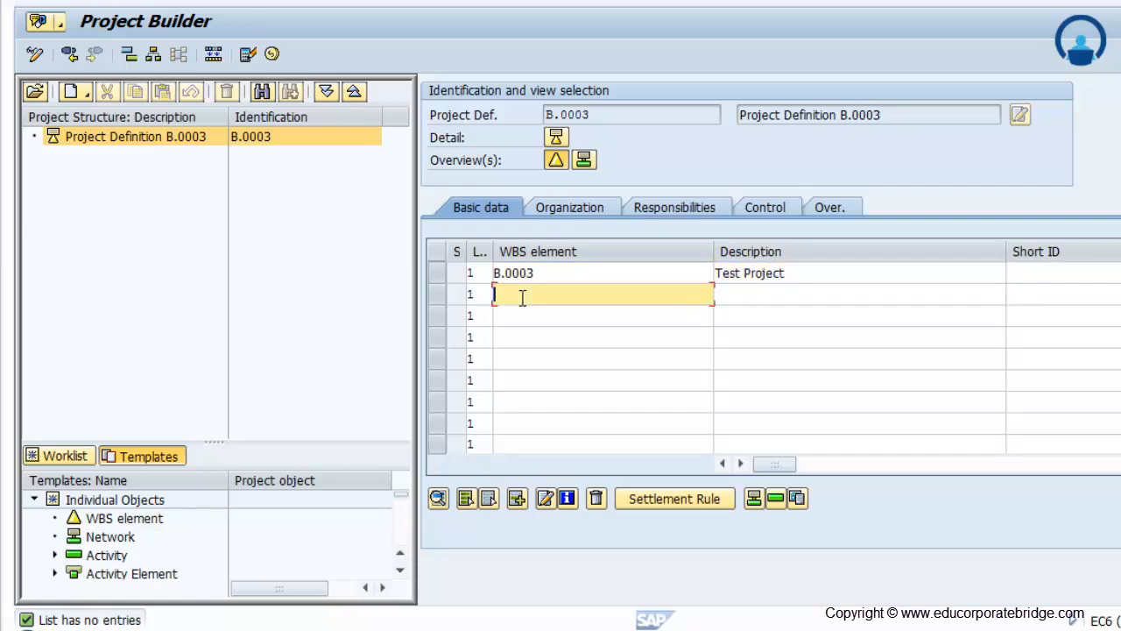
{"action": "key", "text": "Up"}
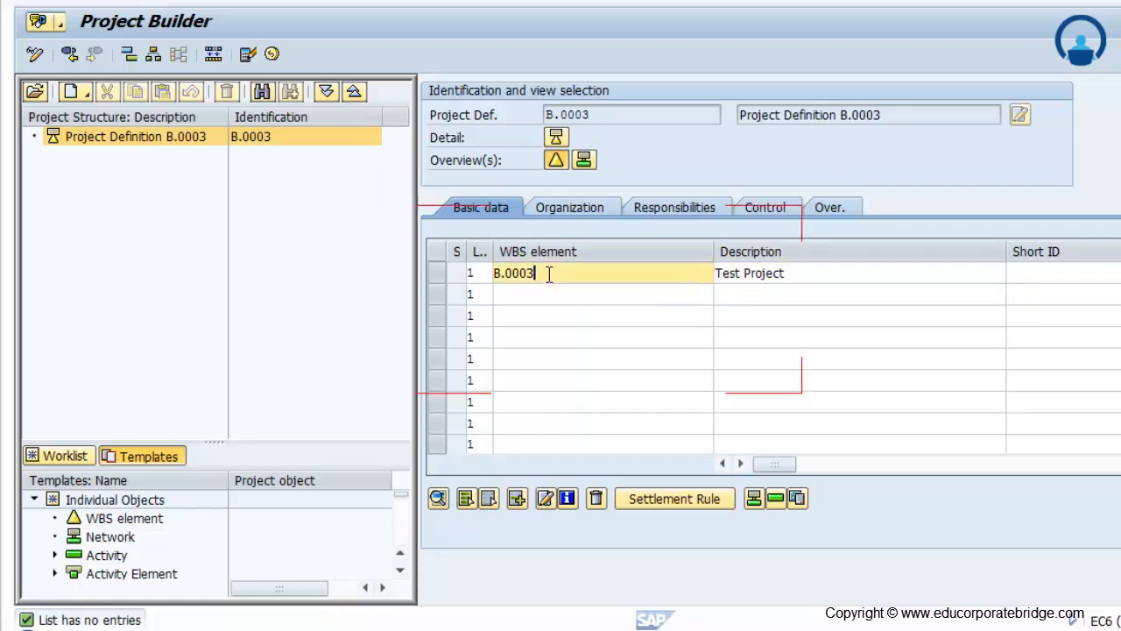
{"action": "key", "text": "End"}
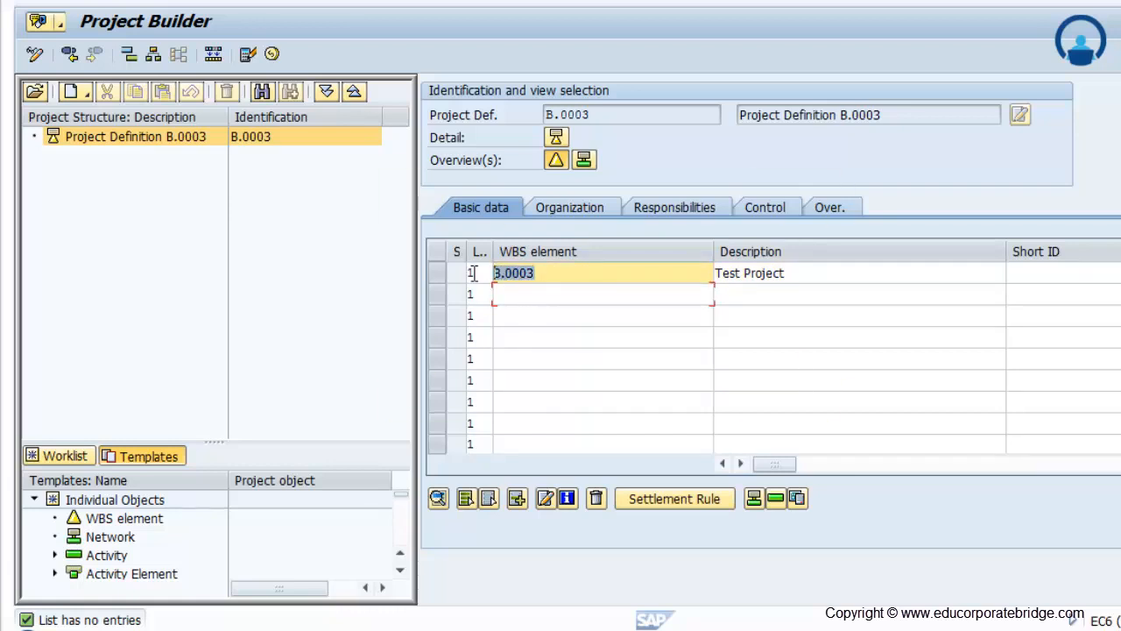
{"action": "left_click", "coordinate": [517, 293]}
{"action": "key", "text": "ctrl+v"}
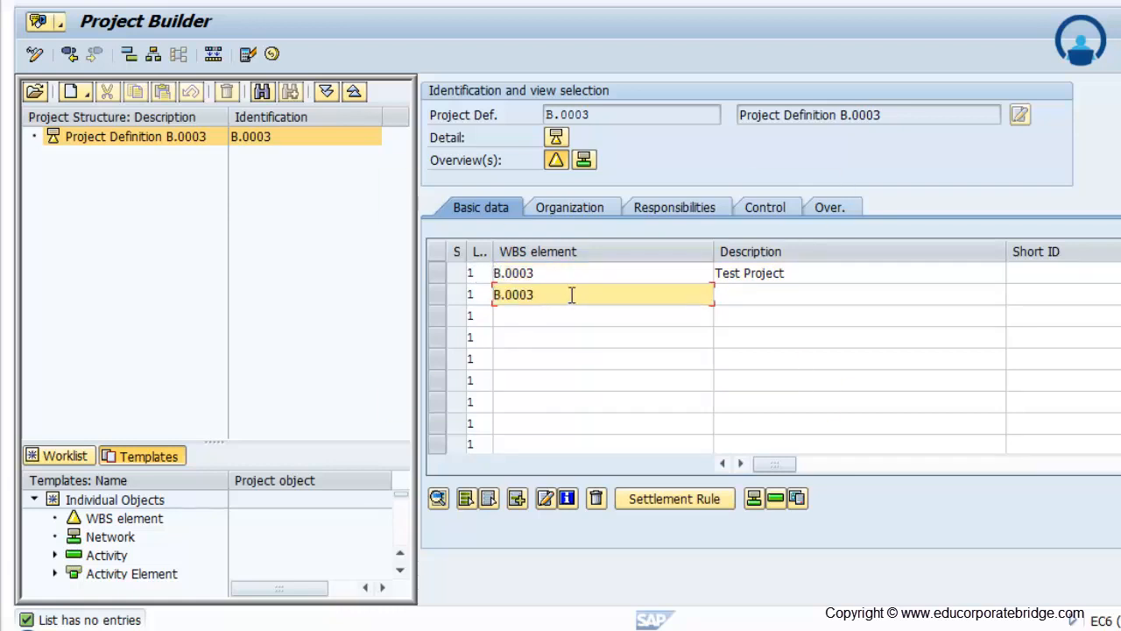
{"action": "type", "text": ".0"}
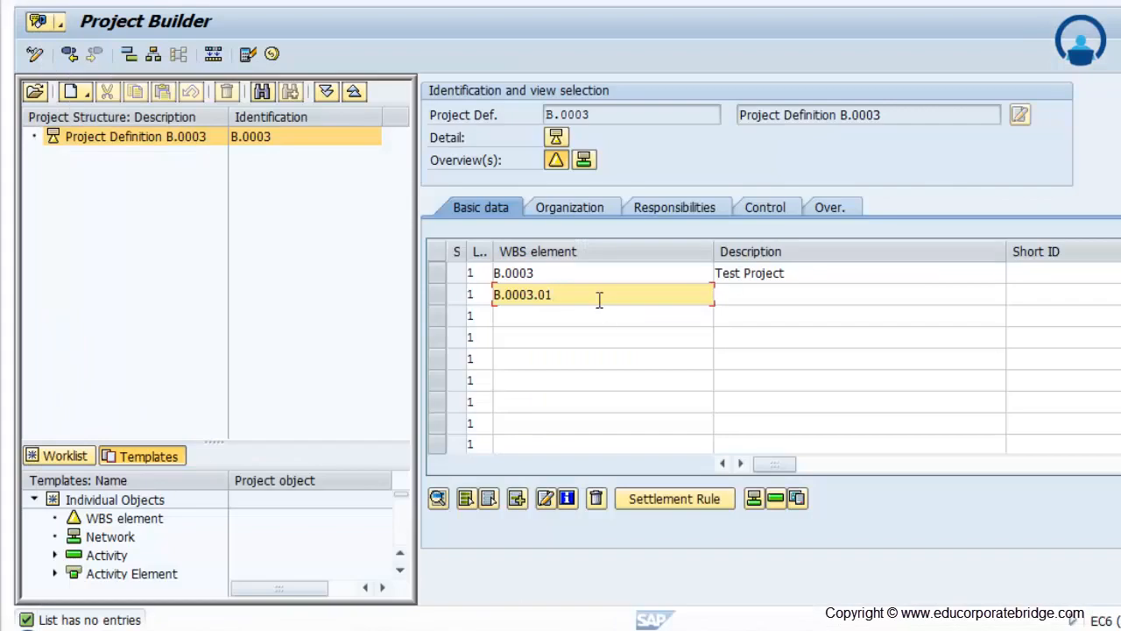
Copy the B.0003.01 identifier and extend it to enter the third WBS element, B.0003.01.01.
{"action": "left_click_drag", "start_coordinate": [599, 300], "coordinate": [484, 302]}
{"action": "key", "text": "ctrl+c"}
{"action": "left_click", "coordinate": [487, 300]}
{"action": "left_click", "coordinate": [504, 318]}
{"action": "key", "text": "ctrl+v"}
{"action": "type", "text": ".01"}
Enter the fourth and fifth WBS elements as B.0003.01.01.01 and B.0003.01.01.01.01.
{"action": "left_click", "coordinate": [574, 341]}
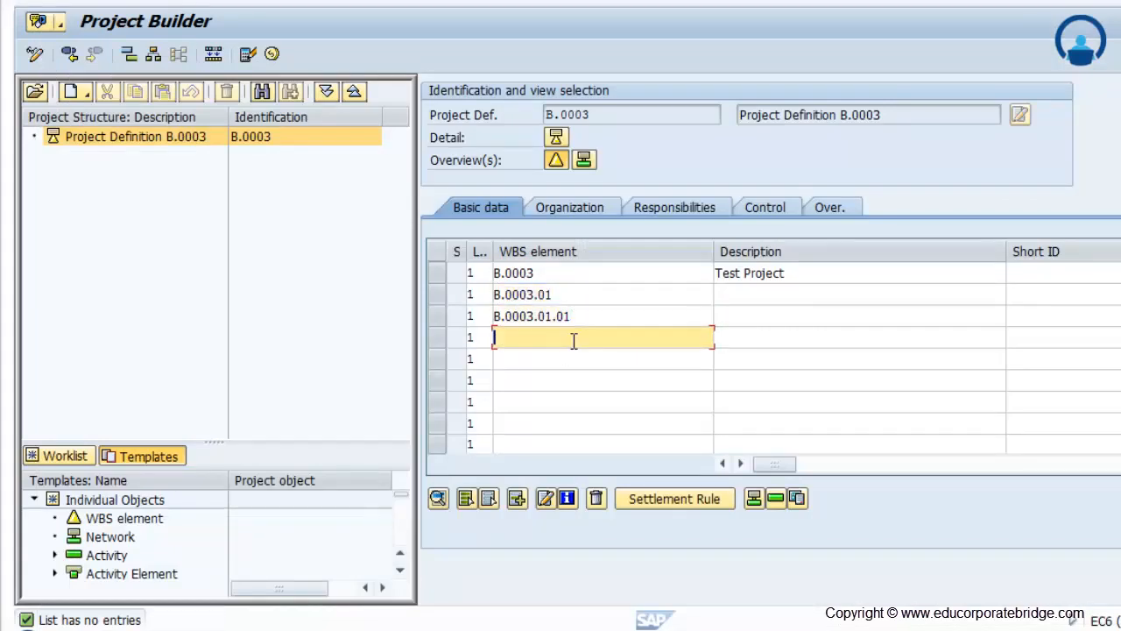
{"action": "key", "text": "ctrl+v"}
{"action": "type", "text": ".01.01"}
{"action": "left_click", "coordinate": [599, 359]}
{"action": "key", "text": "ctrl+v"}
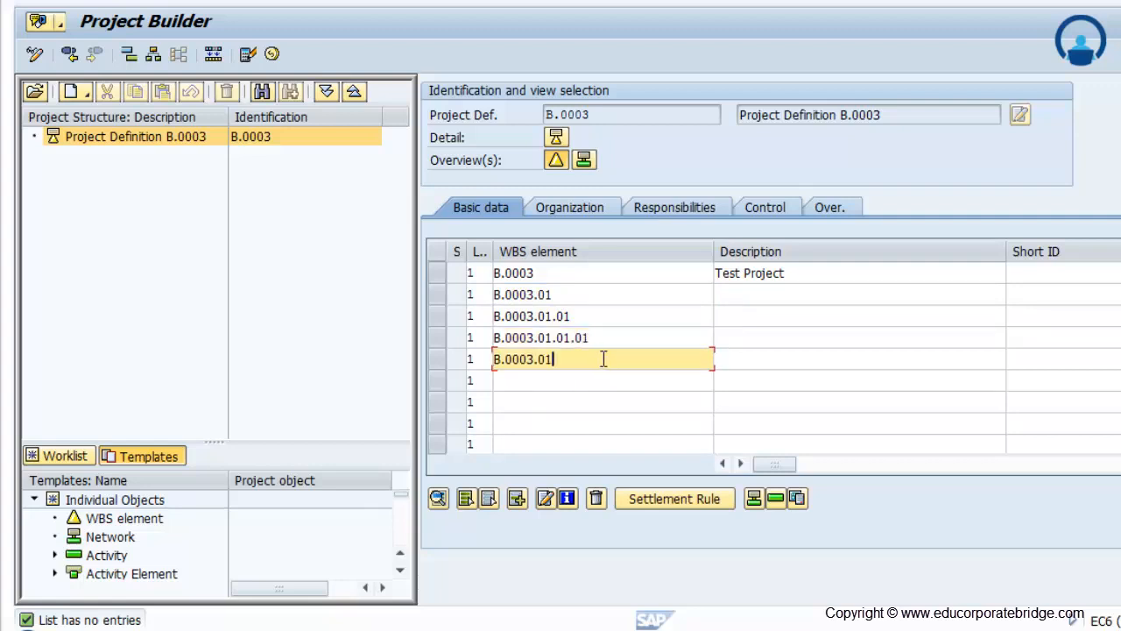
{"action": "type", "text": ".01.01.01"}
Copy the fifth identifier, enter B.0003.01.01.01.01.01 as the sixth WBS element, and confirm the list.
{"action": "left_click_drag", "start_coordinate": [609, 359], "coordinate": [492, 368]}
{"action": "key", "text": "ctrl+c"}
{"action": "left_click", "coordinate": [514, 381]}
{"action": "key", "text": "ctrl+v"}
{"action": "type", "text": ".01"}
{"action": "key", "text": "Return"}
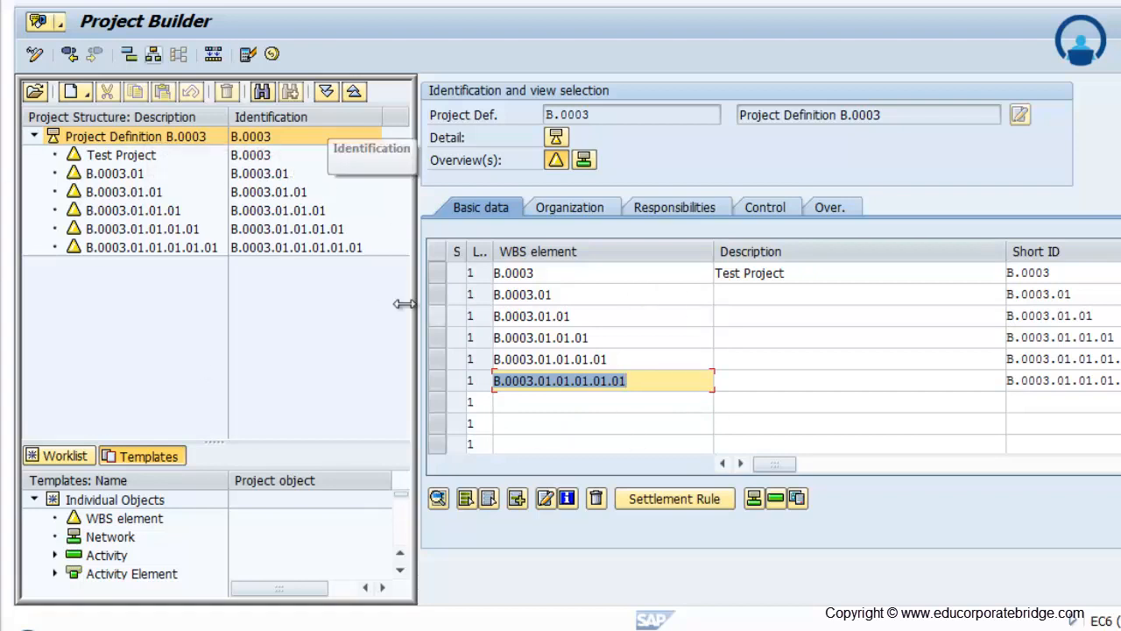
Widen the WBS table's Level column and execute Derive structure to arrange the elements by their coding.
{"action": "left_click_drag", "start_coordinate": [492, 251], "coordinate": [528, 253]}
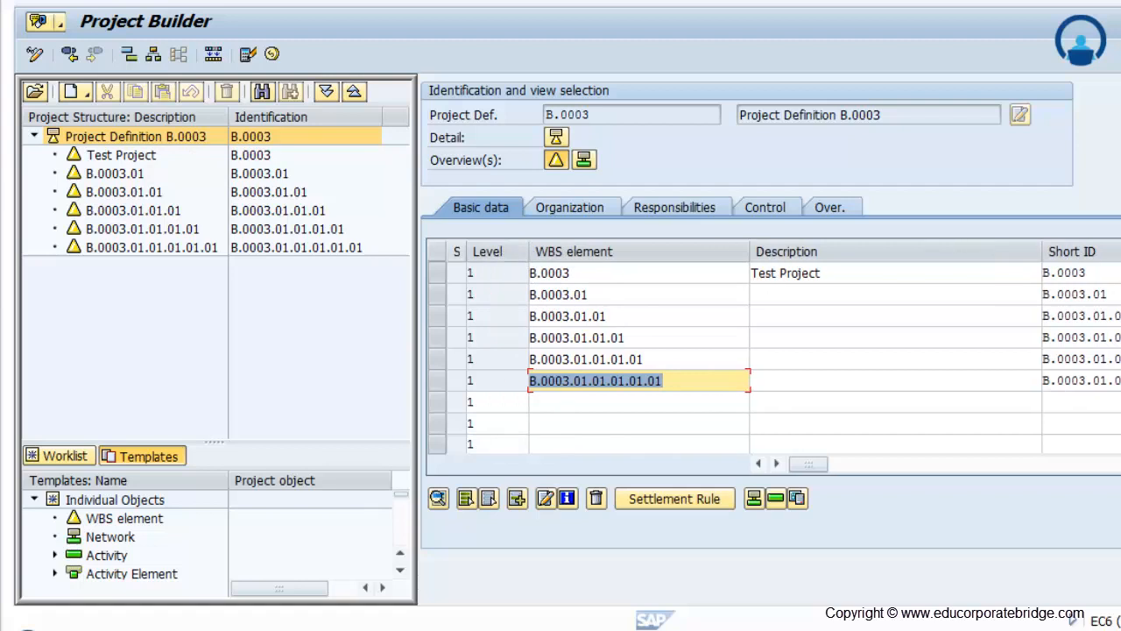
{"action": "left_click", "coordinate": [56, 1]}
{"action": "mouse_move", "coordinate": [106, 28]}
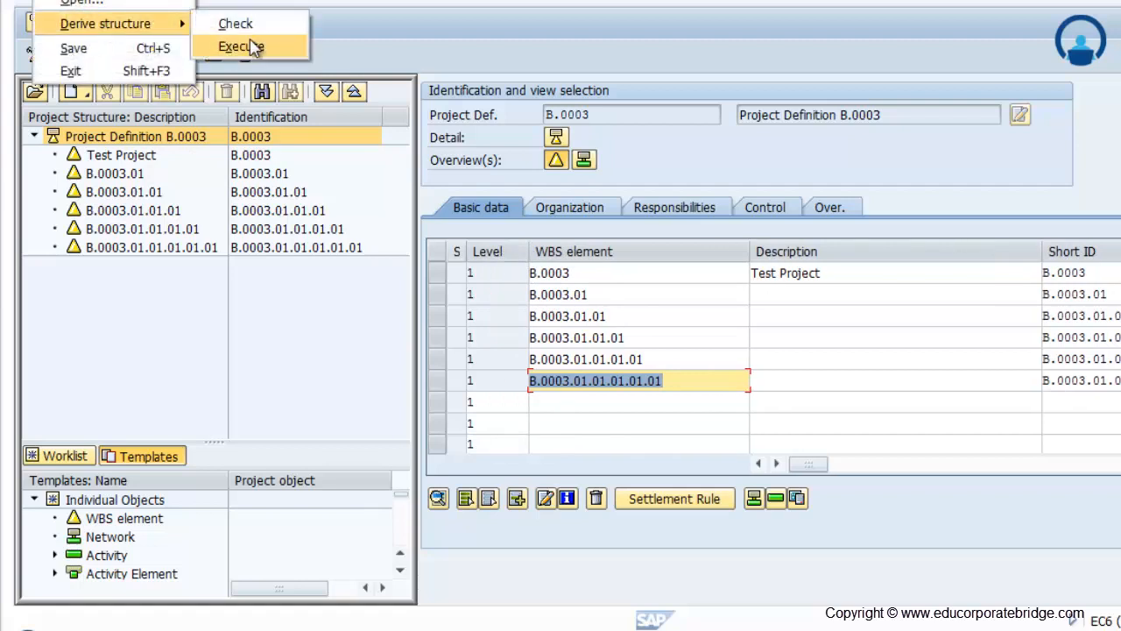
{"action": "left_click", "coordinate": [251, 48]}
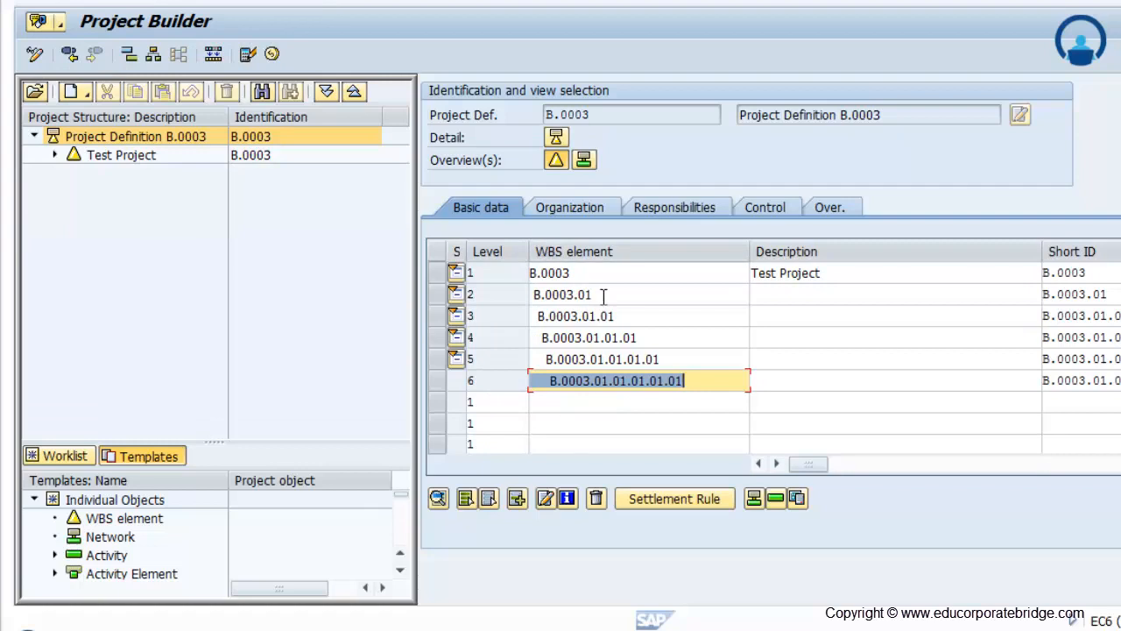
Add WBS element B.0003.02 in the first empty row and set its level to 2.
{"action": "left_click", "coordinate": [541, 295]}
{"action": "left_click_drag", "start_coordinate": [541, 297], "coordinate": [521, 299]}
{"action": "key", "text": "ctrl+c"}
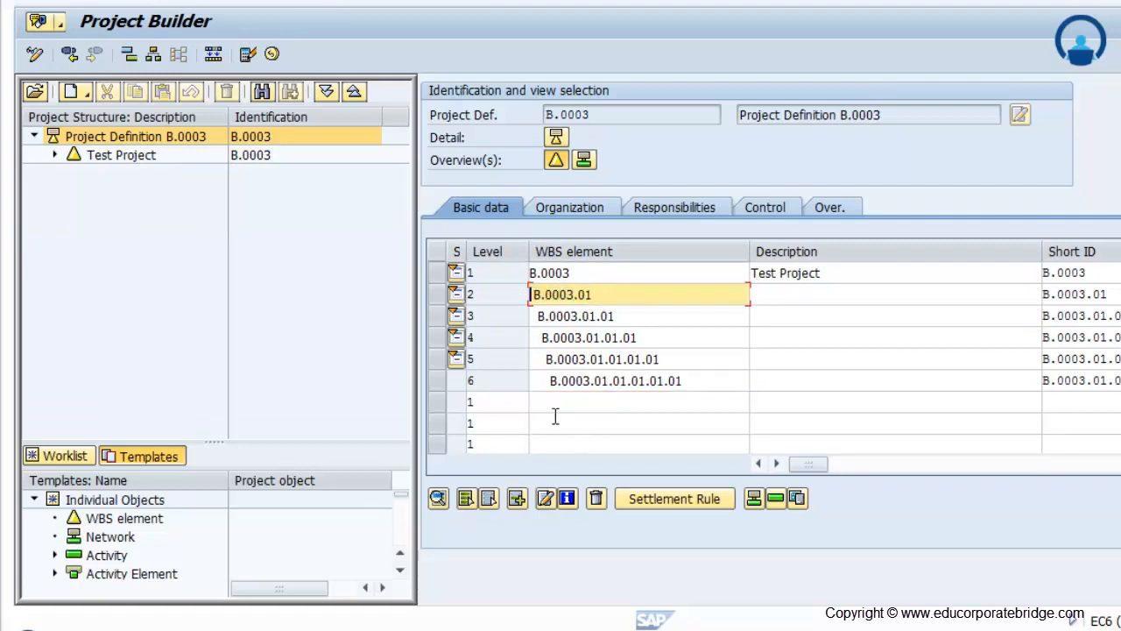
{"action": "left_click", "coordinate": [556, 403]}
{"action": "key", "text": "ctrl+v"}
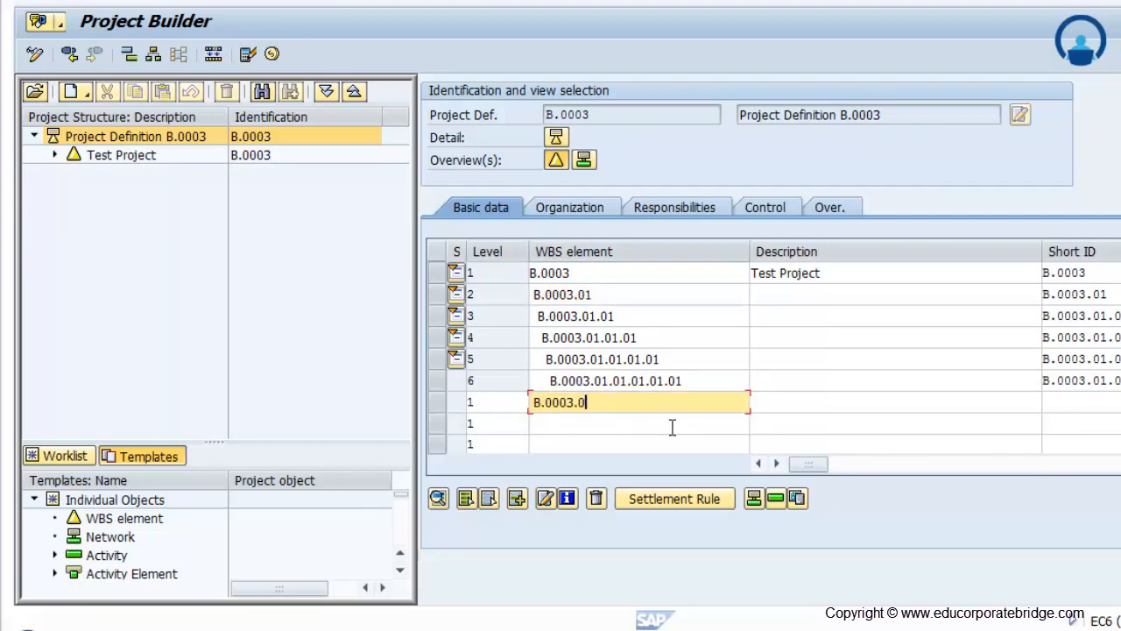
{"action": "type", "text": "2"}
{"action": "left_click", "coordinate": [476, 403]}
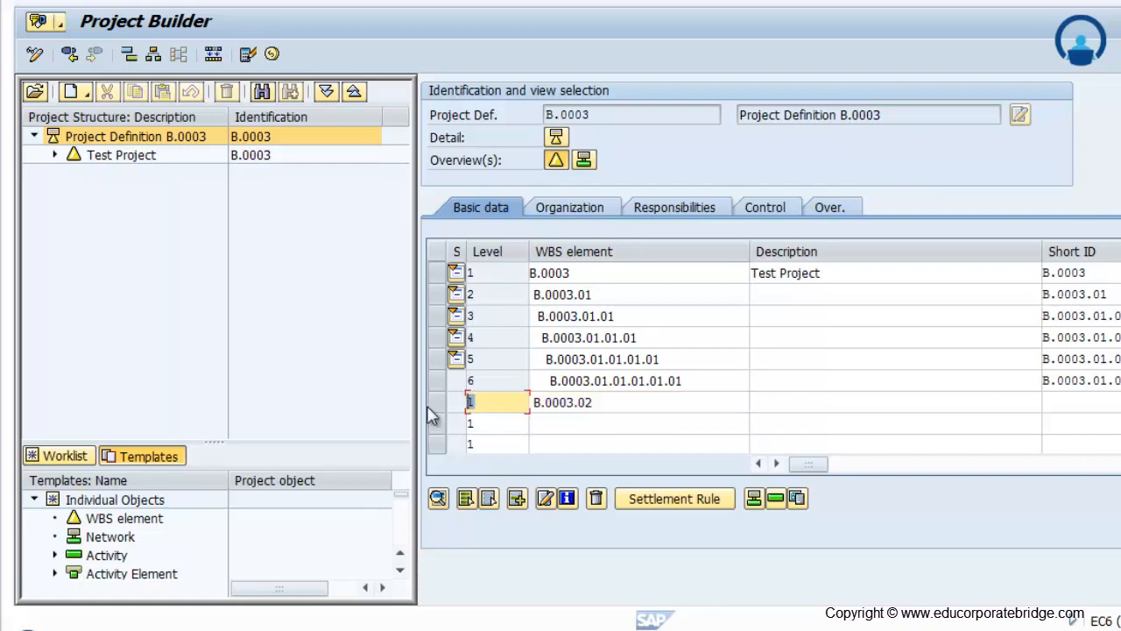
{"action": "type", "text": "2"}
{"action": "key", "text": "Return"}
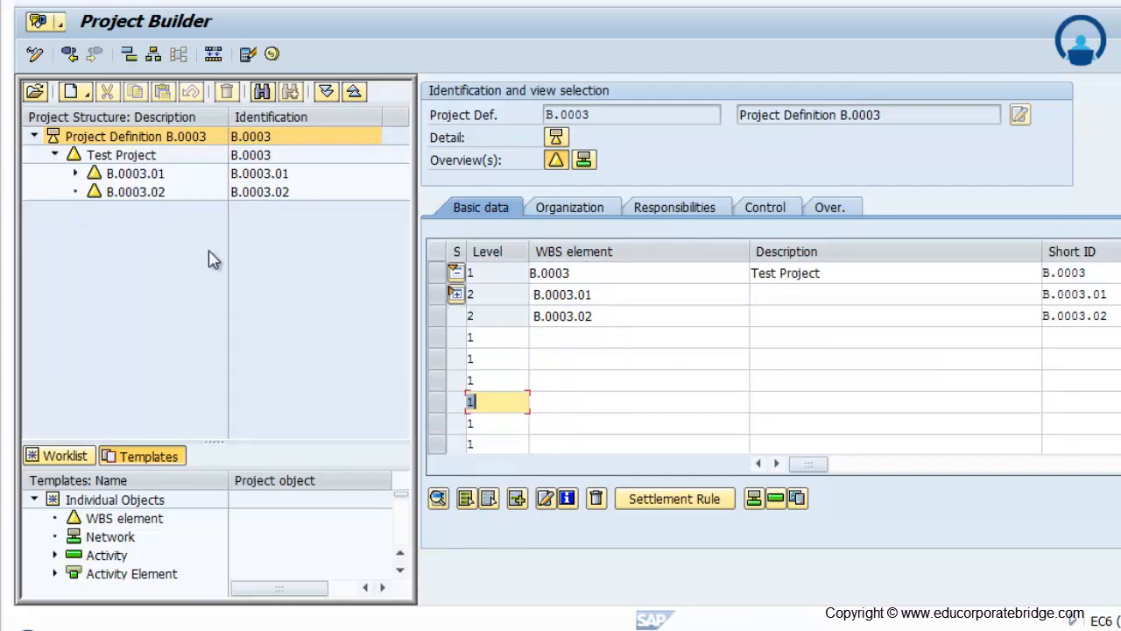
Expand the B.0003.01 branch down to its lowest element and examine the WBS structure as a hierarchy graphic.
{"action": "left_click", "coordinate": [72, 174]}
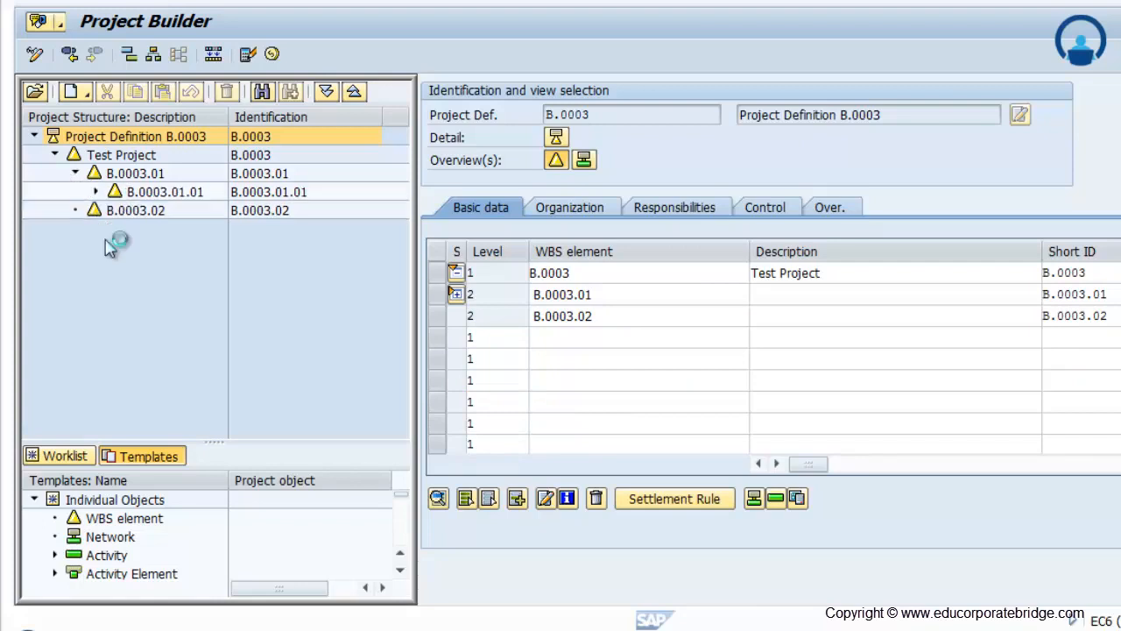
{"action": "left_click", "coordinate": [96, 191]}
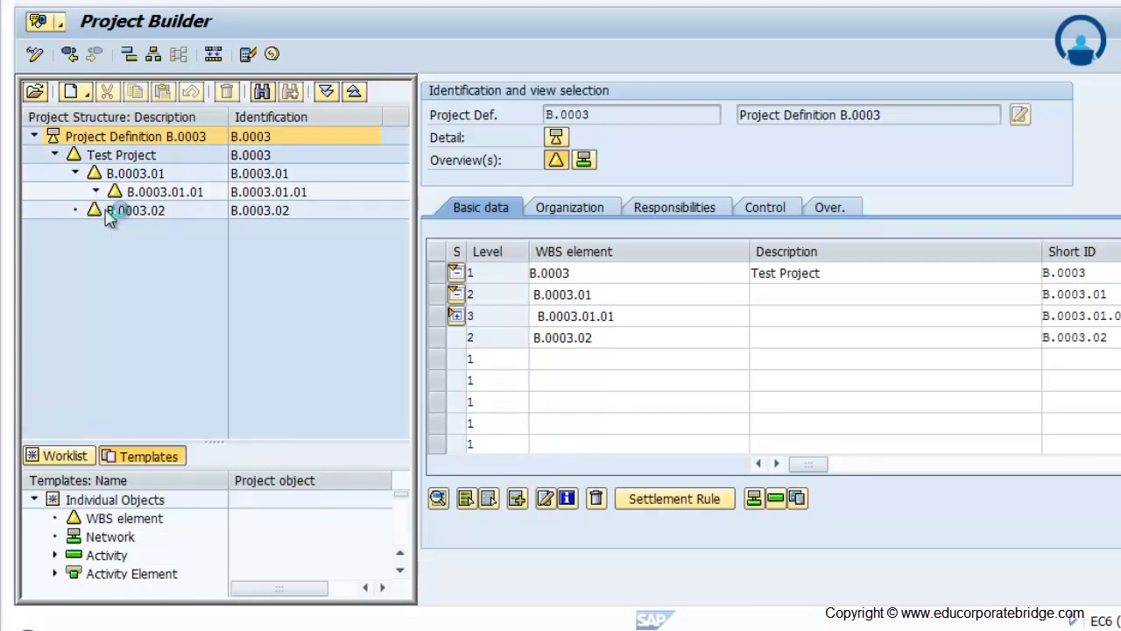
{"action": "left_click", "coordinate": [117, 210]}
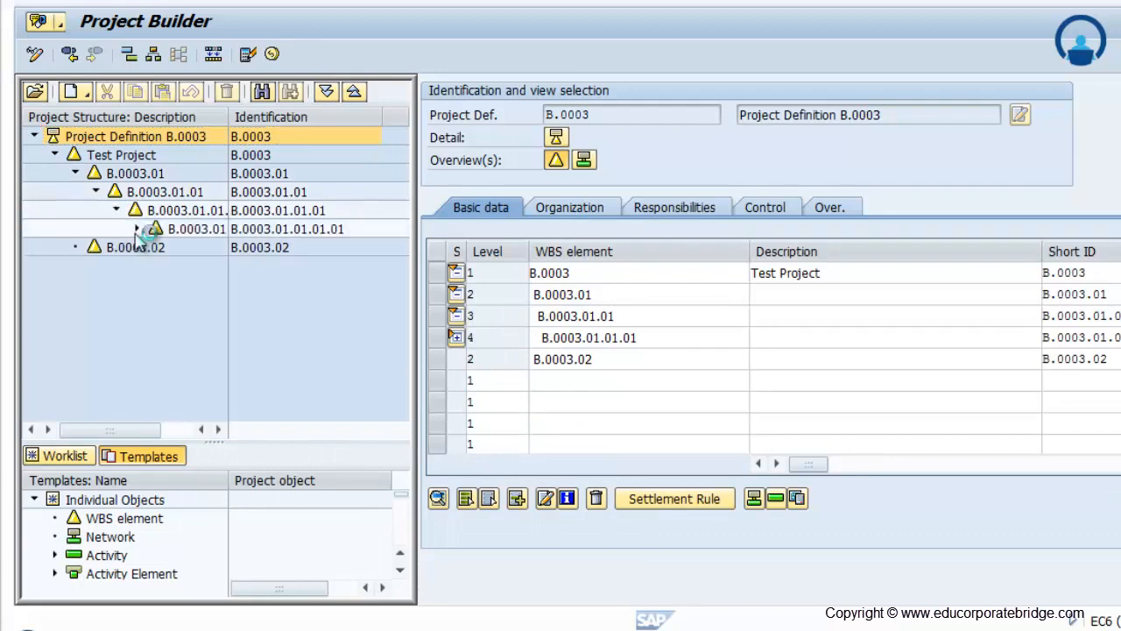
{"action": "left_click", "coordinate": [136, 229]}
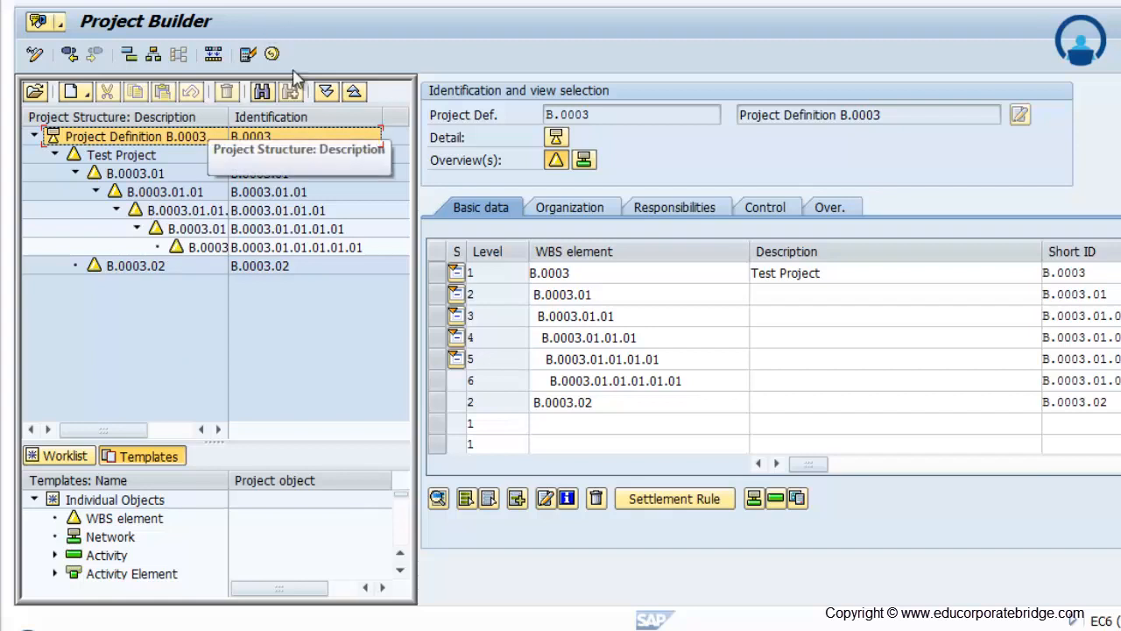
{"action": "left_click", "coordinate": [152, 59]}
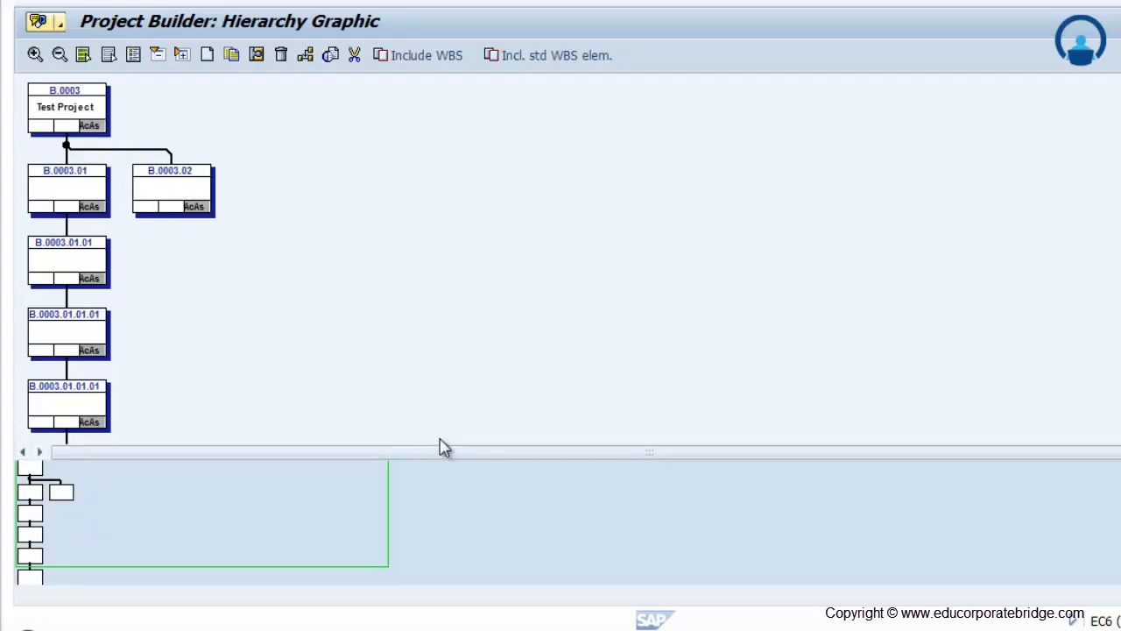
{"action": "scroll", "coordinate": [561, 263], "scroll_direction": "down", "scroll_amount": 2}
{"action": "scroll", "coordinate": [560, 263], "scroll_direction": "up", "scroll_amount": 2}
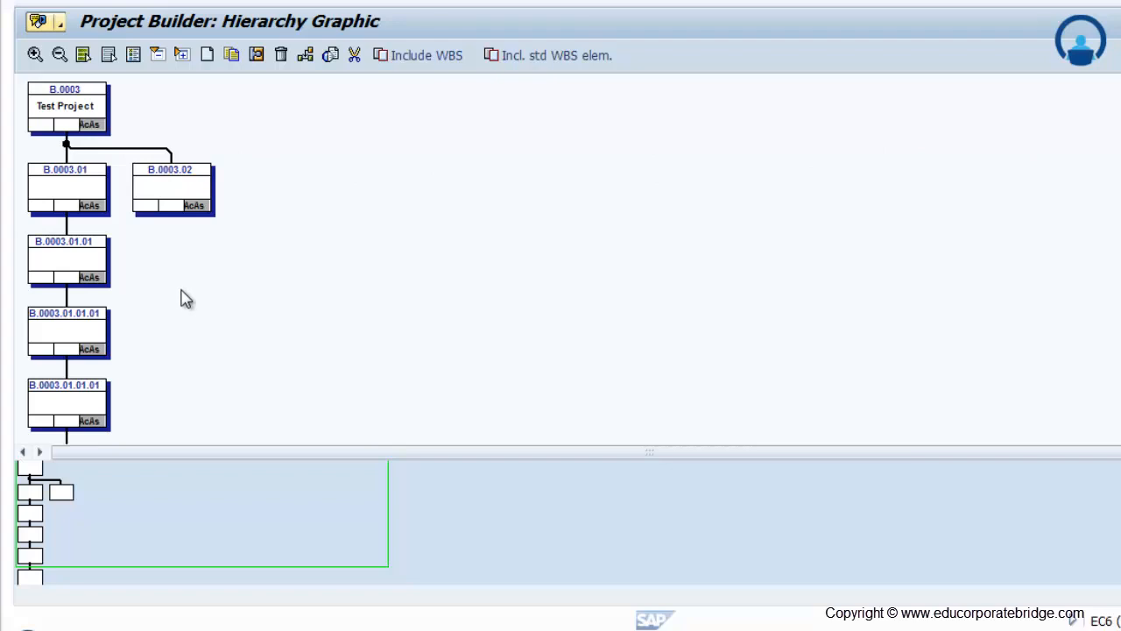
Return from the hierarchy graphic to the WBS overview and save the project.
{"action": "left_click", "coordinate": [280, 12]}
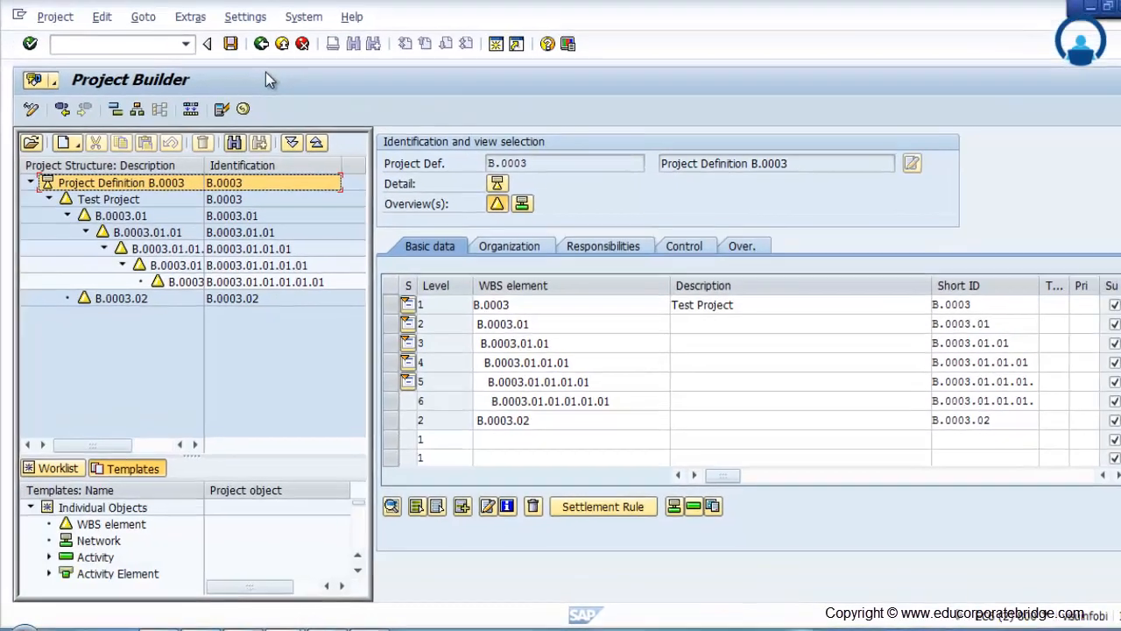
{"action": "left_click", "coordinate": [230, 44]}
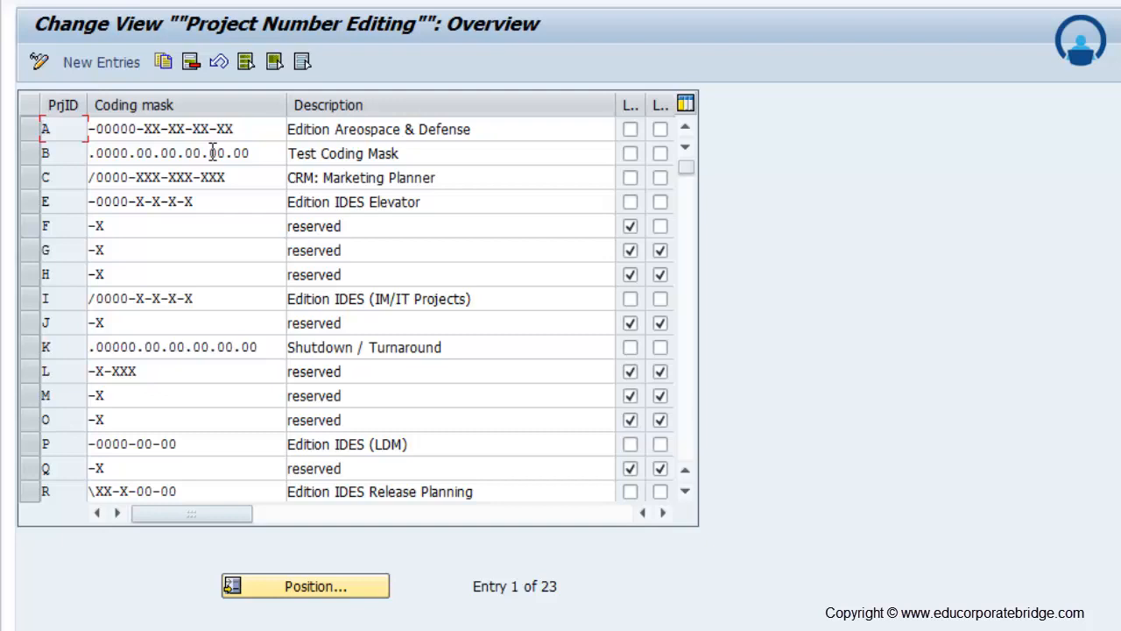
Widen the two lock indicator columns in the Project Number Editing overview so their headings are readable.
{"action": "left_click_drag", "start_coordinate": [611, 104], "coordinate": [668, 102]}
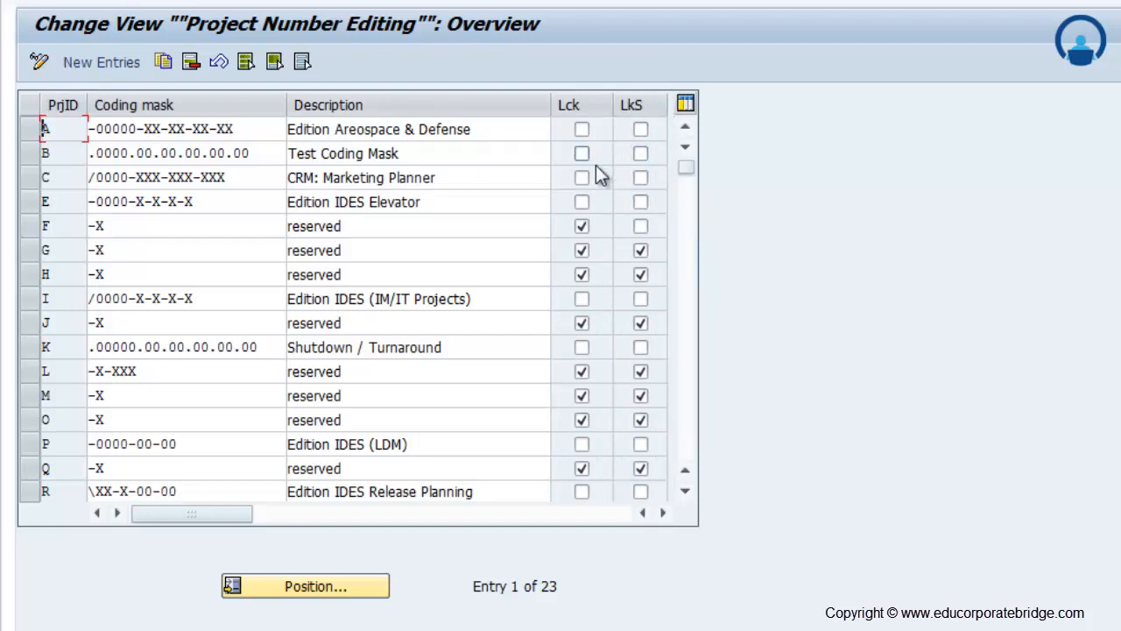
Set both lock indicators for coding mask E, then leave the table and choose to save the changes.
{"action": "left_click", "coordinate": [583, 203]}
{"action": "left_click", "coordinate": [642, 204]}
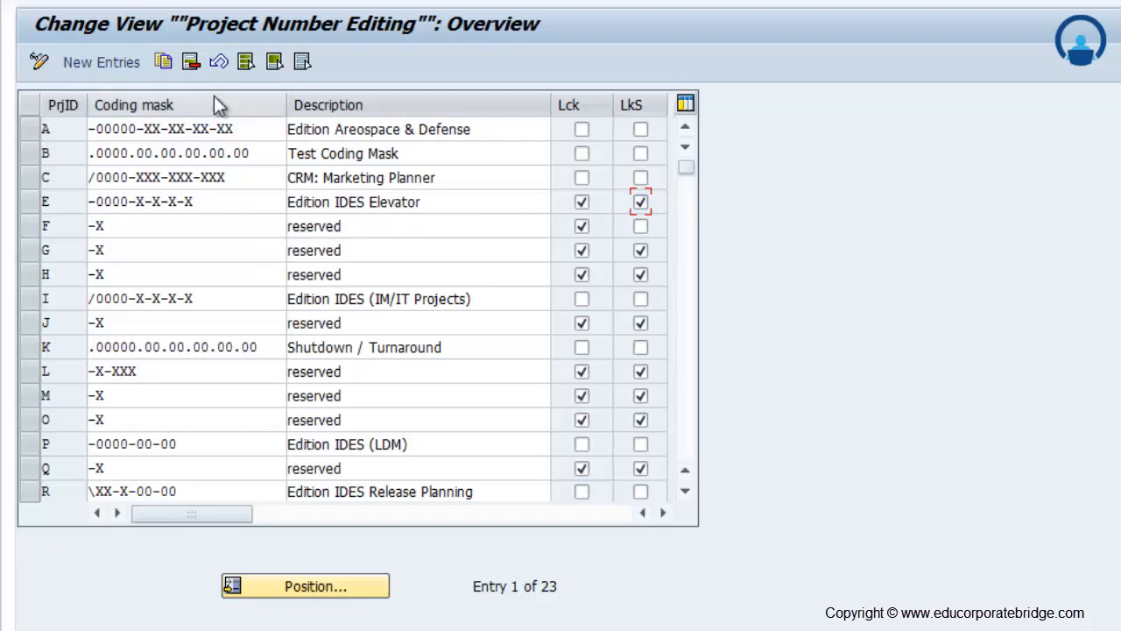
{"action": "left_click", "coordinate": [330, 0]}
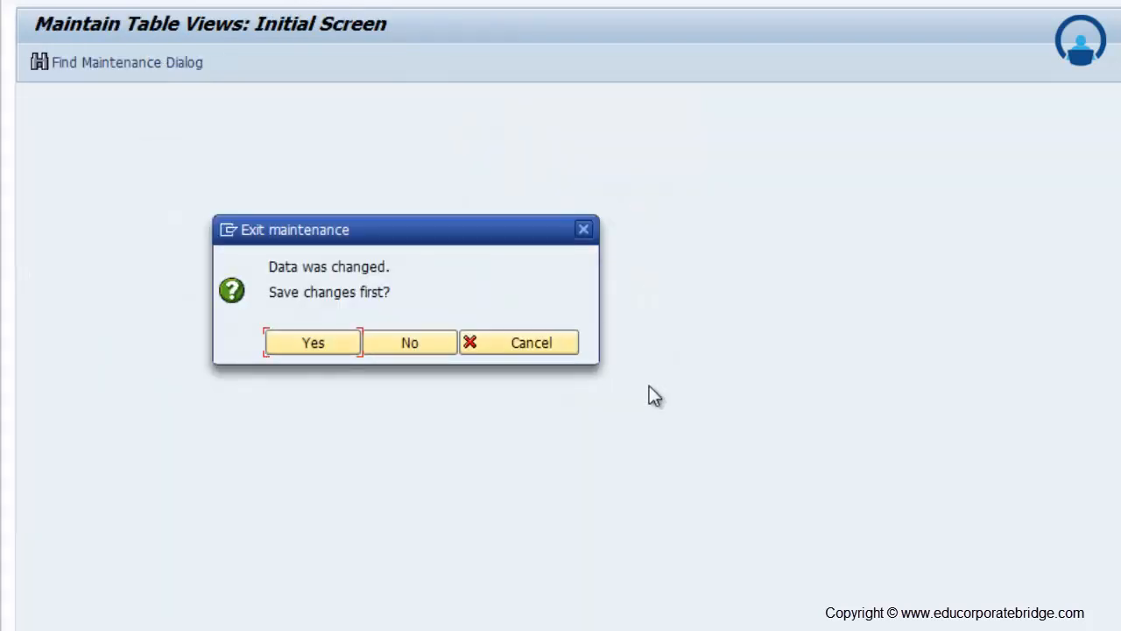
{"action": "left_click", "coordinate": [321, 346]}
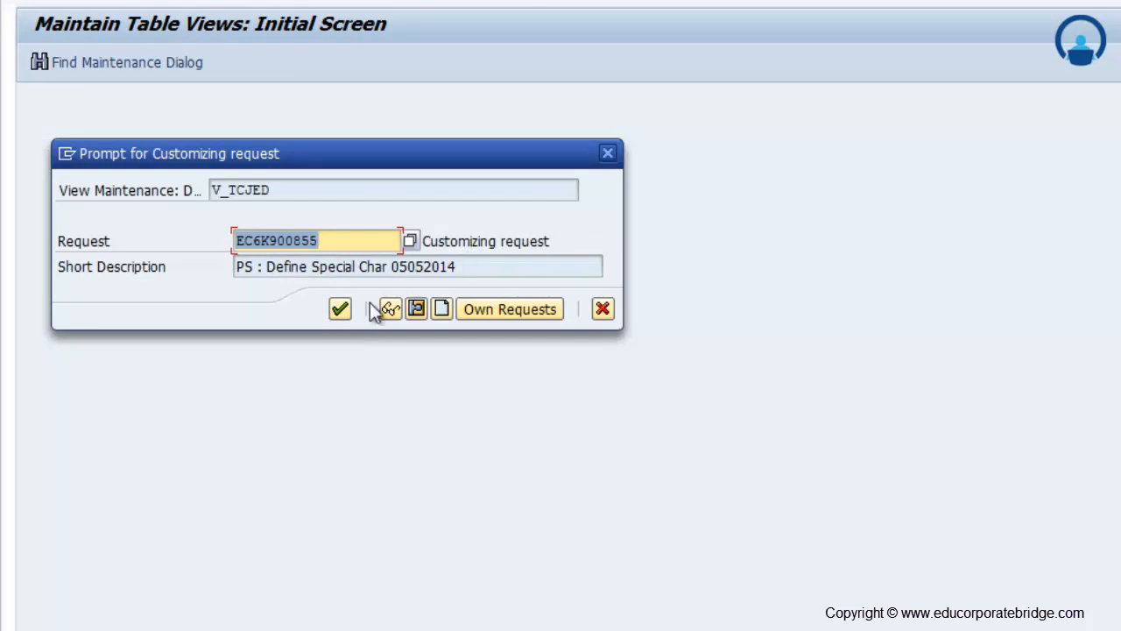
Create a new customizing request described as "PS : Define Project Coding Mask 10052014" and record the coding mask changes in it.
{"action": "left_click", "coordinate": [444, 310]}
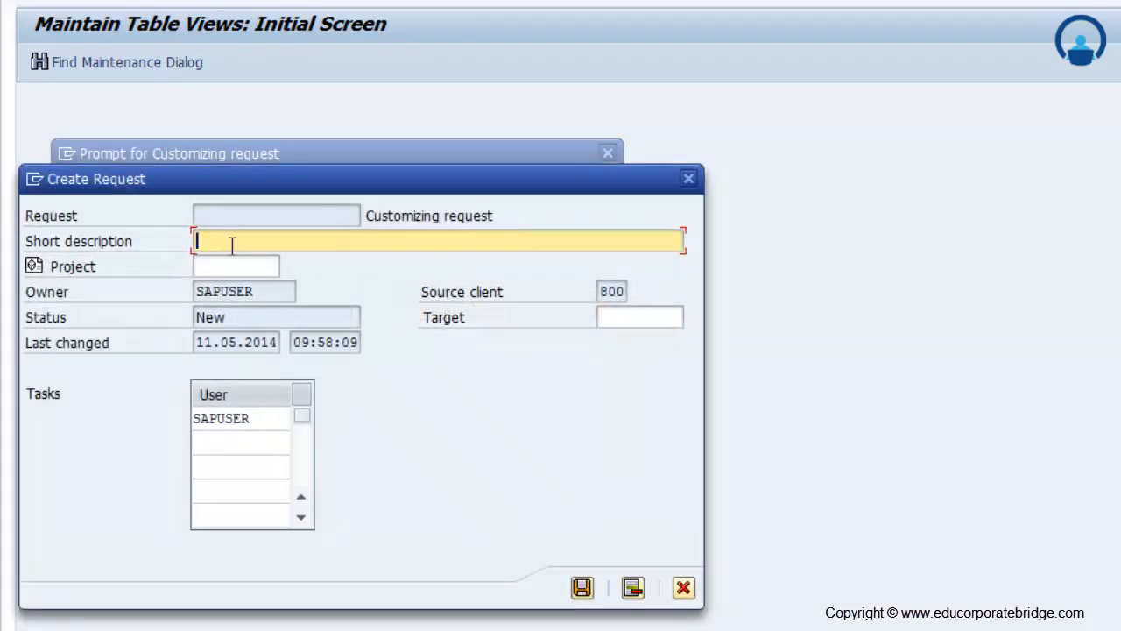
{"action": "type", "text": "PS :"}
{"action": "type", "text": "Define "}
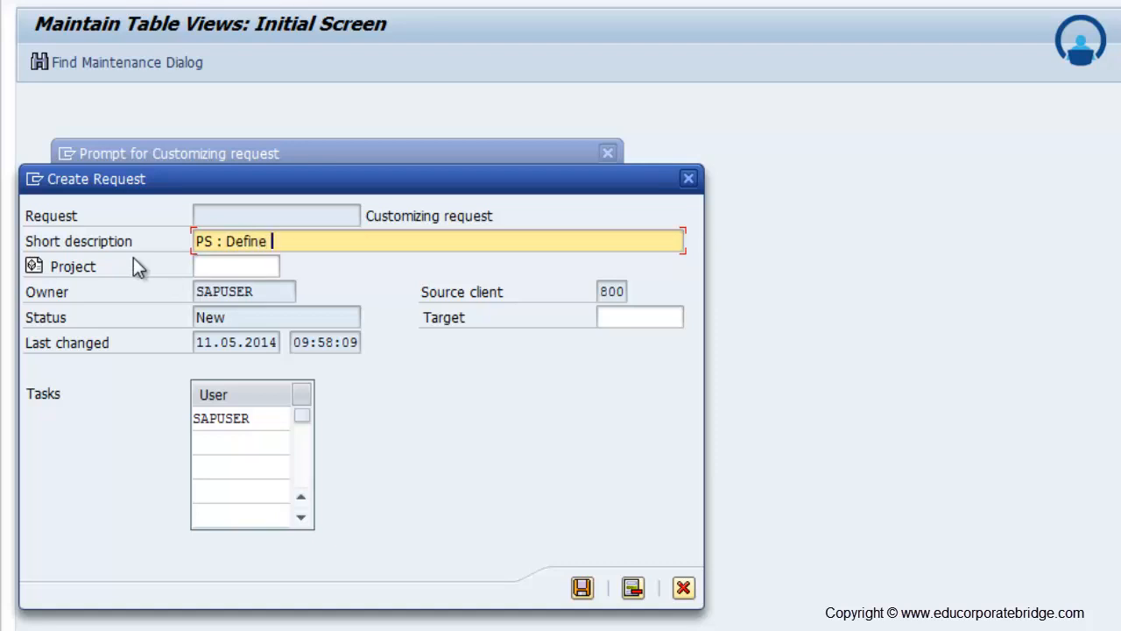
{"action": "type", "text": "Project Coding"}
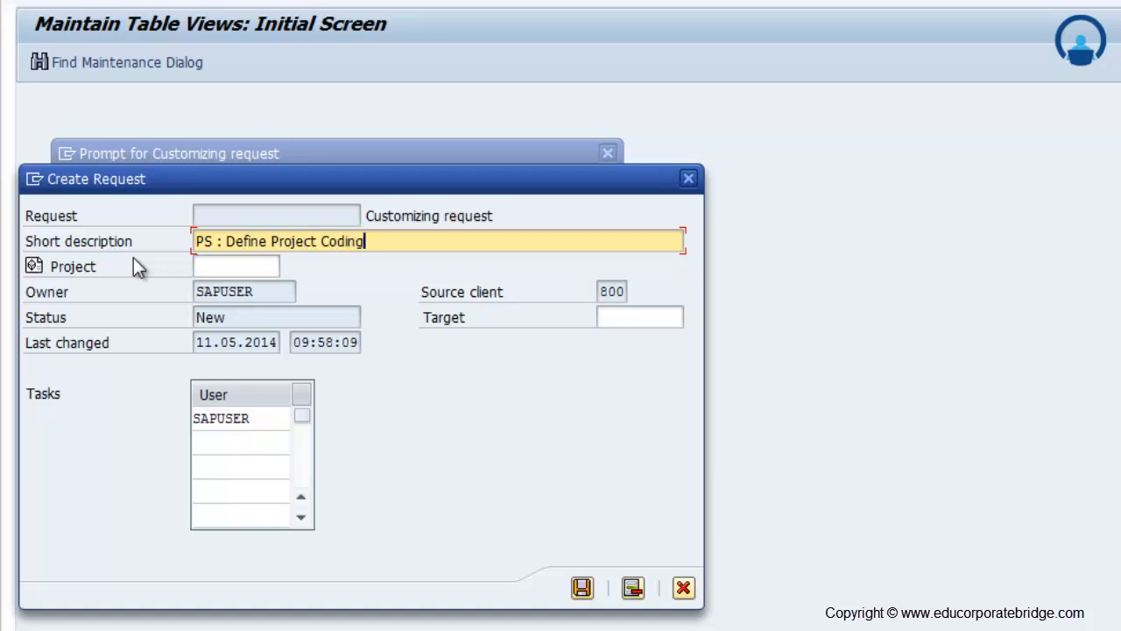
{"action": "type", "text": " Mask 1005207"}
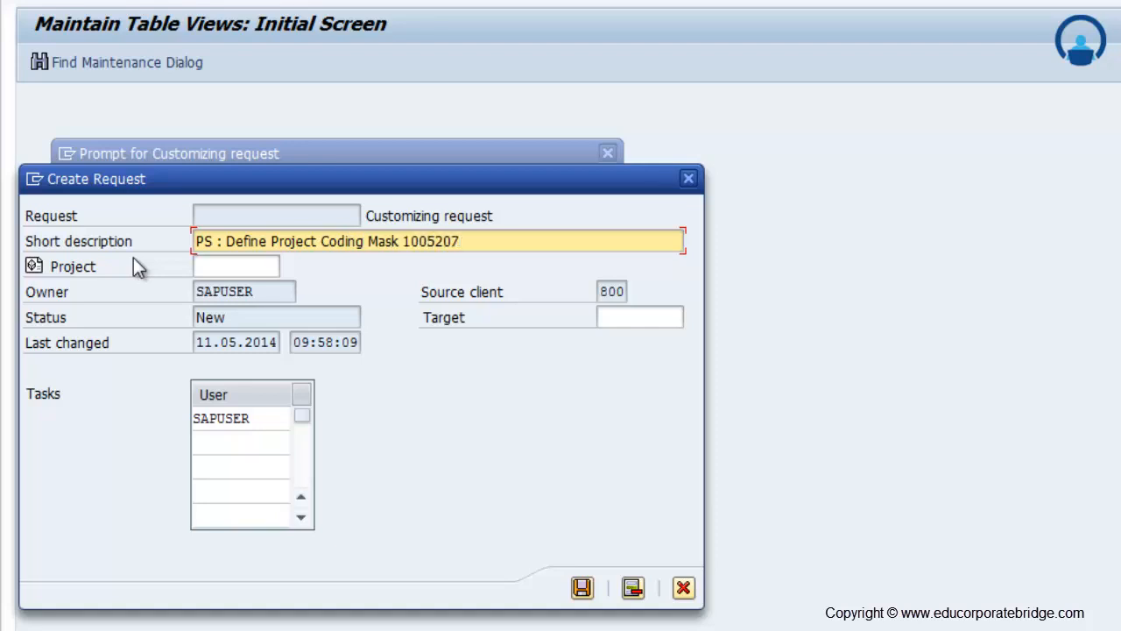
{"action": "key", "text": "BackSpace"}
{"action": "type", "text": "14"}
{"action": "key", "text": "Return"}
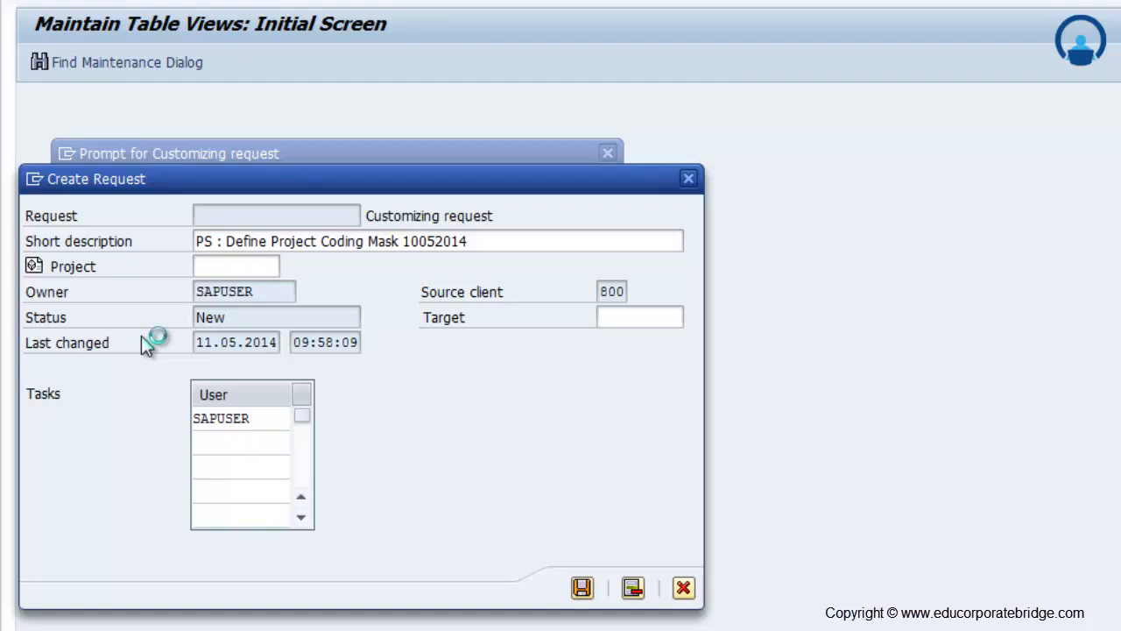
{"action": "left_click_drag", "start_coordinate": [332, 240], "coordinate": [212, 240]}
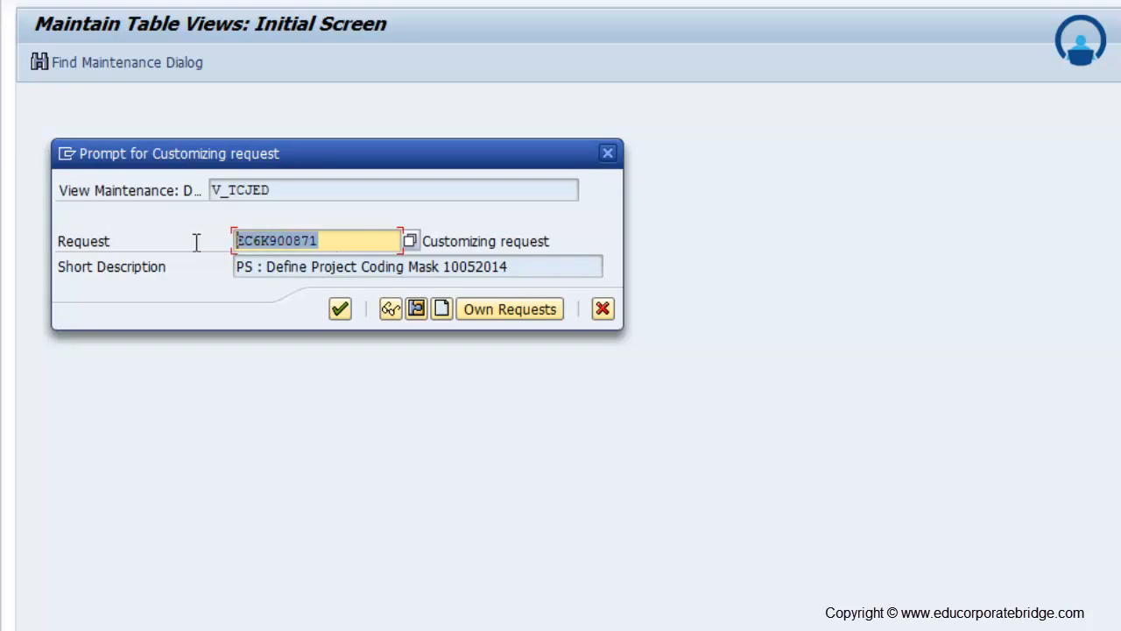
{"action": "left_click", "coordinate": [339, 309]}
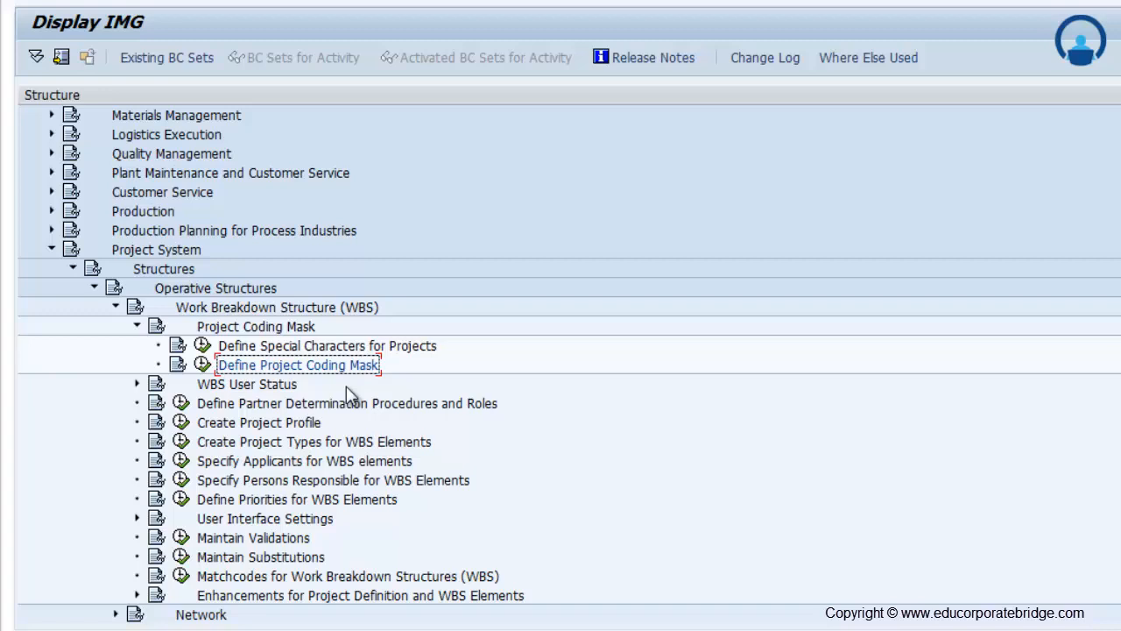
Open the Create Status Profile activity under WBS User Status and look through the existing status profiles.
{"action": "left_click", "coordinate": [136, 384]}
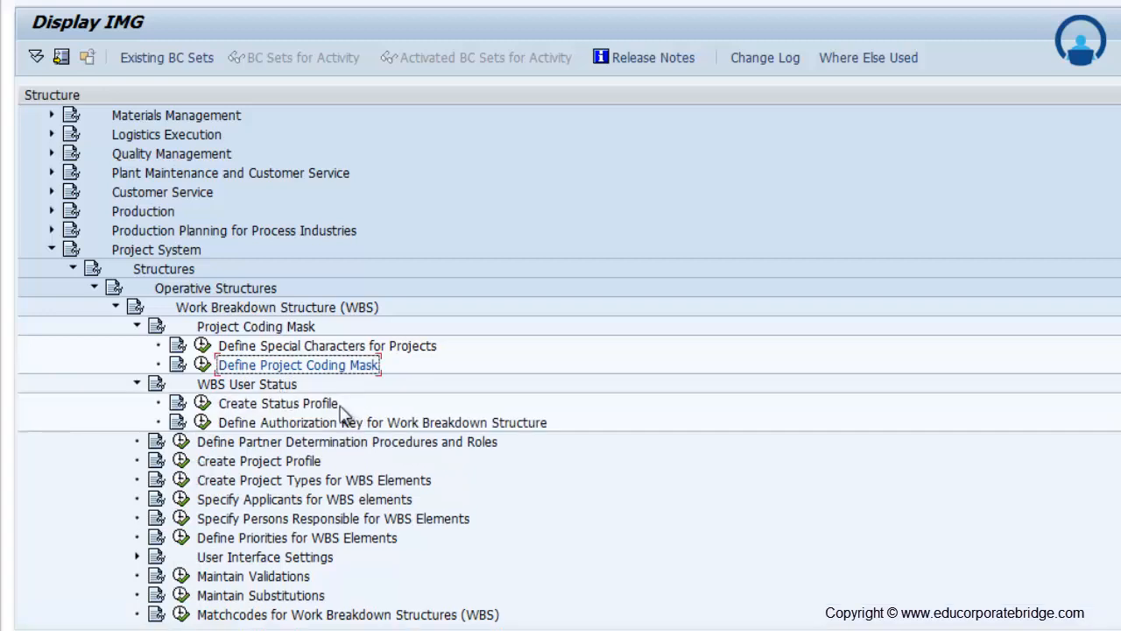
{"action": "left_click", "coordinate": [178, 405]}
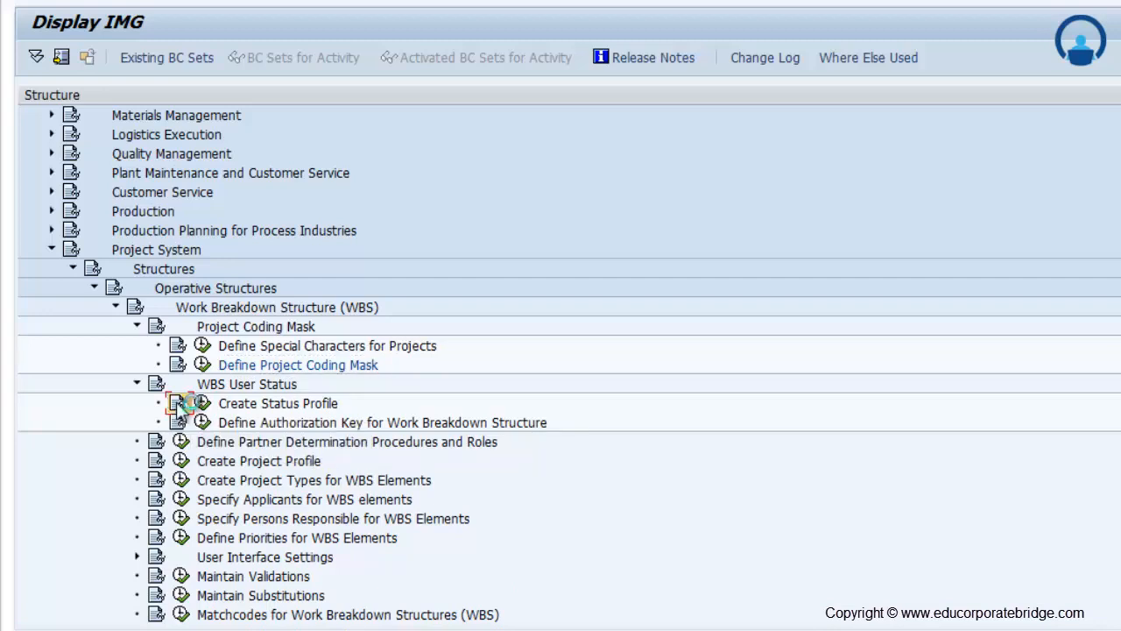
{"action": "left_click", "coordinate": [178, 406]}
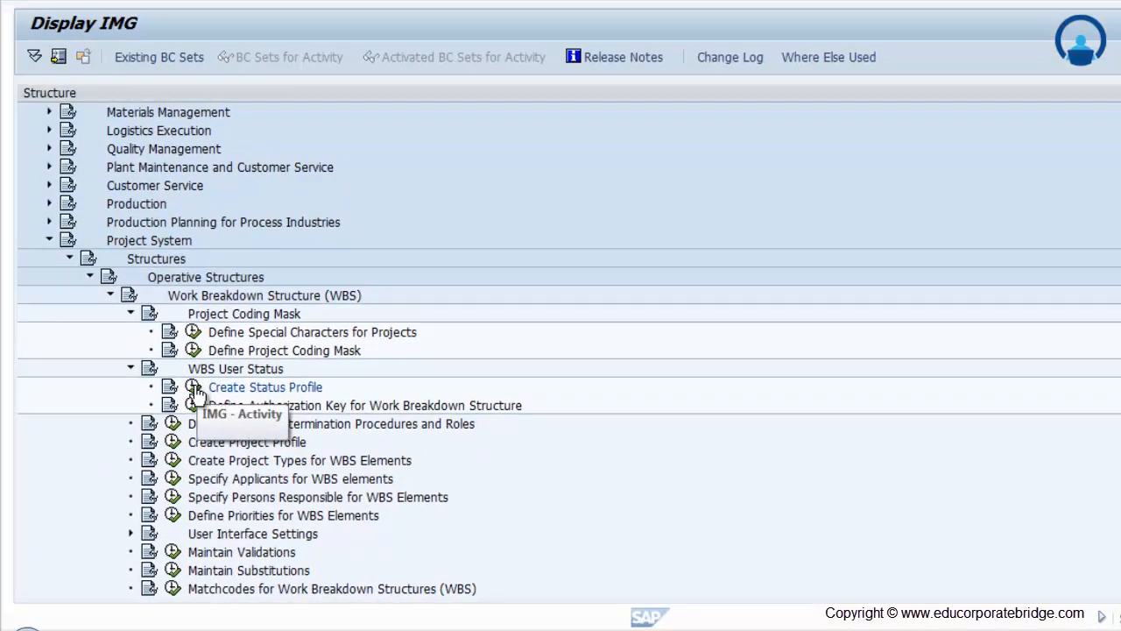
{"action": "left_click", "coordinate": [192, 388]}
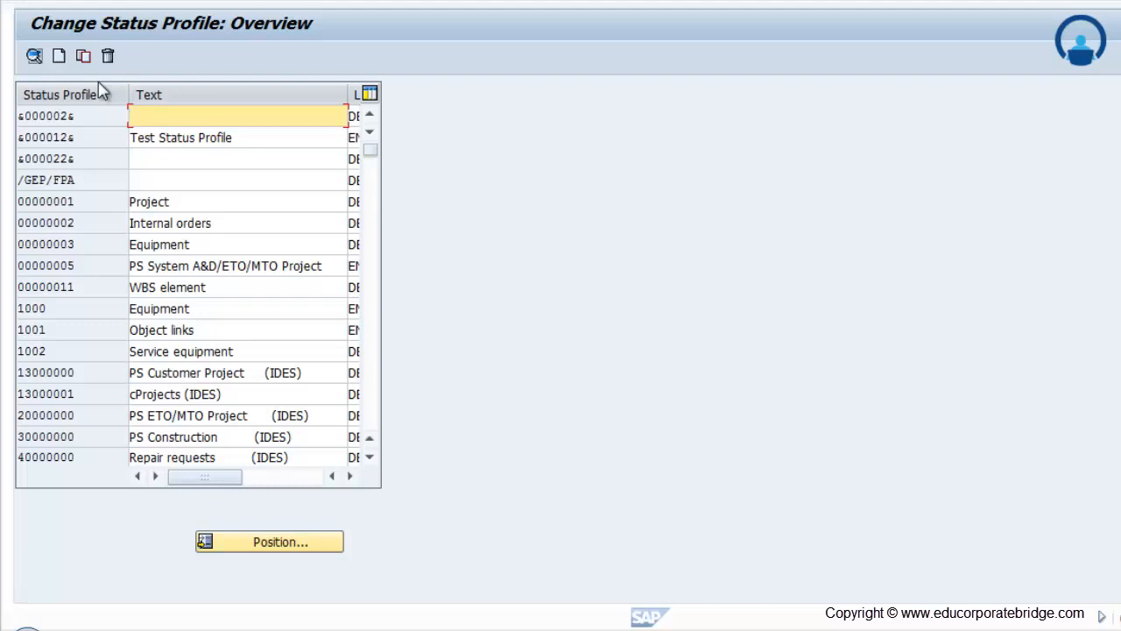
{"action": "left_click", "coordinate": [68, 416]}
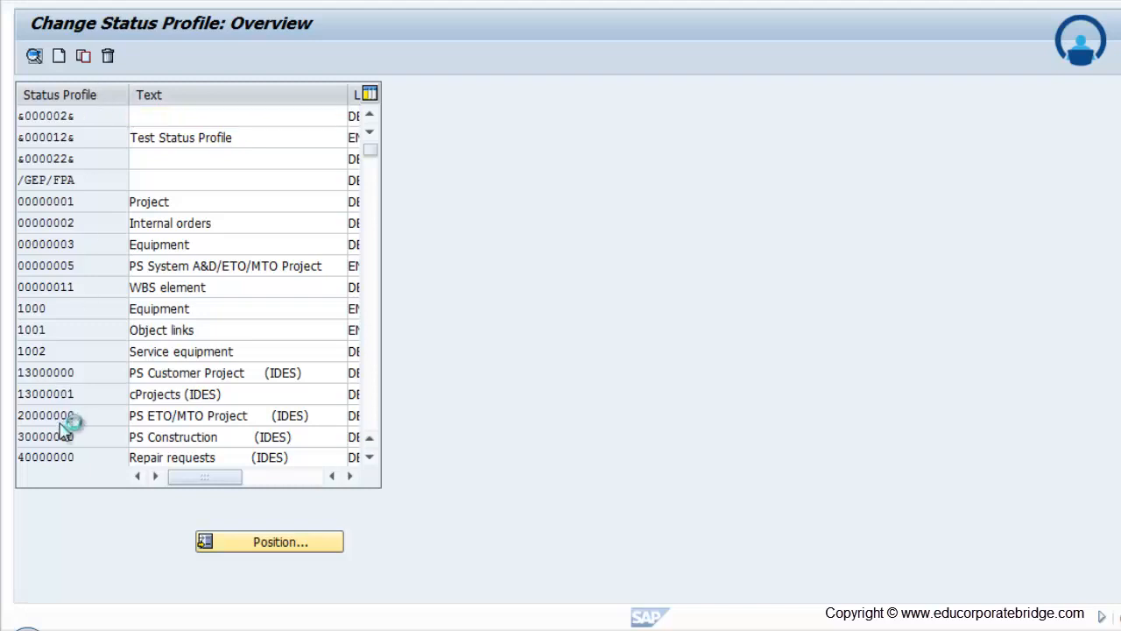
{"action": "scroll", "coordinate": [63, 433], "scroll_direction": "down", "scroll_amount": 1}
{"action": "left_click", "coordinate": [68, 447]}
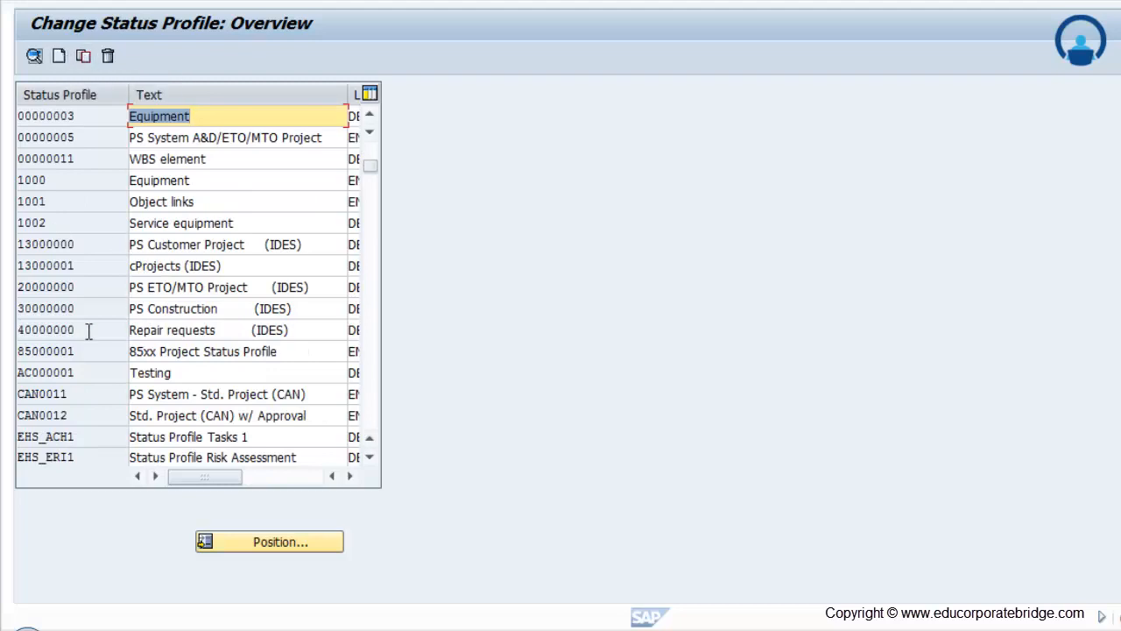
{"action": "left_click", "coordinate": [60, 326]}
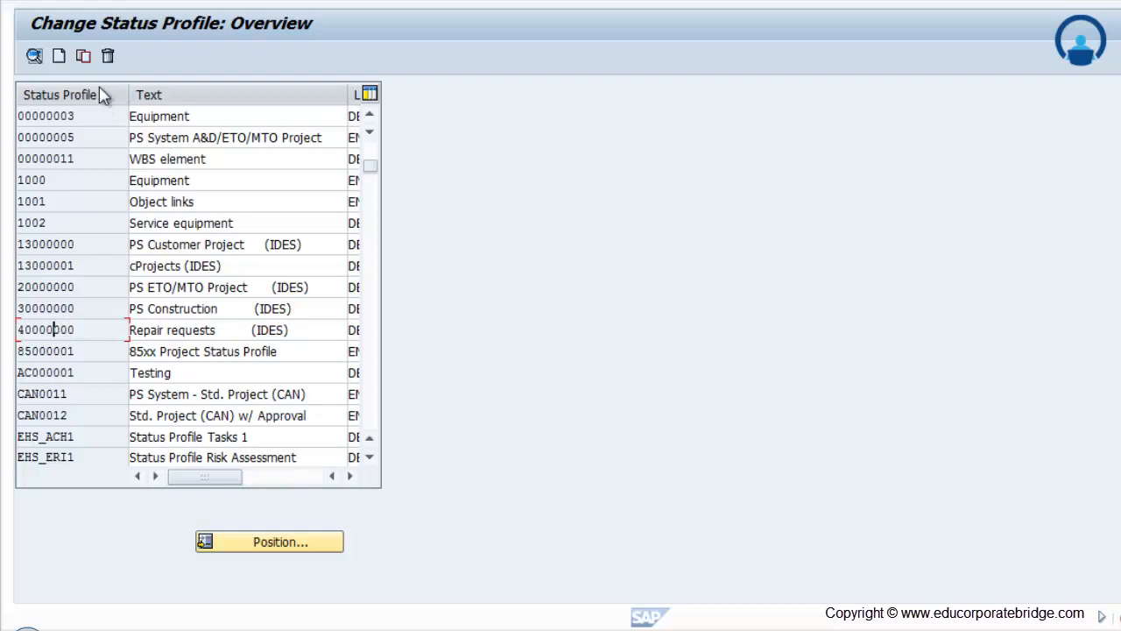
Create status profile ZPS00001 with the text "PS User Status Profile" and maintenance language EN.
{"action": "left_click", "coordinate": [54, 56]}
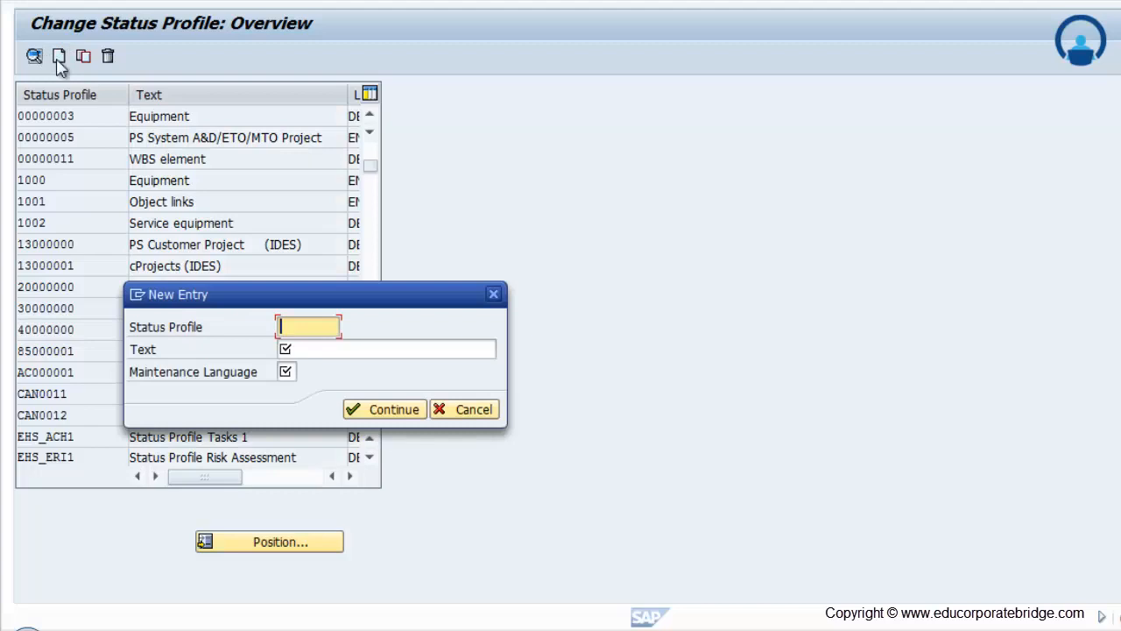
{"action": "type", "text": "ZPS0111"}
{"action": "key", "text": "BackSpace"}
{"action": "left_click", "coordinate": [353, 351]}
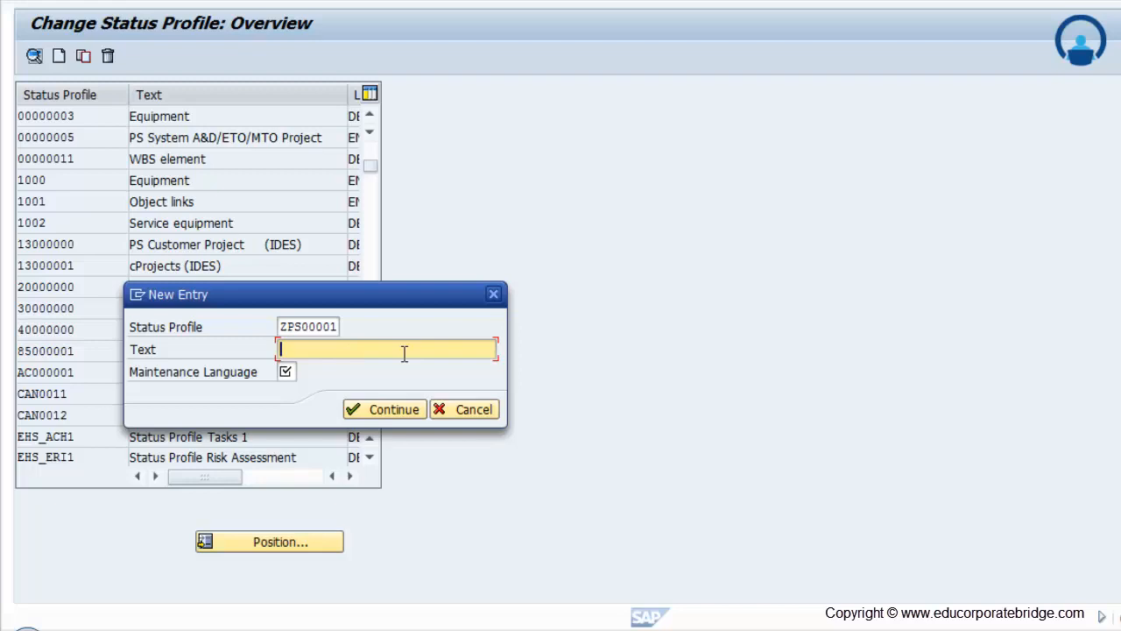
{"action": "type", "text": "PS User Status Profile"}
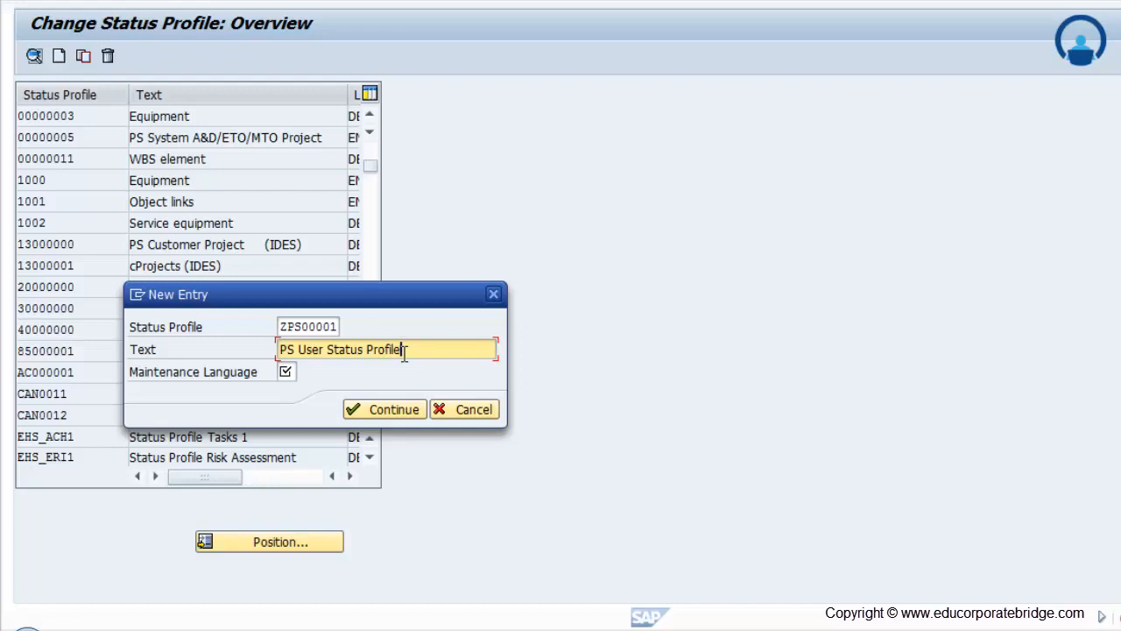
{"action": "left_click", "coordinate": [287, 372]}
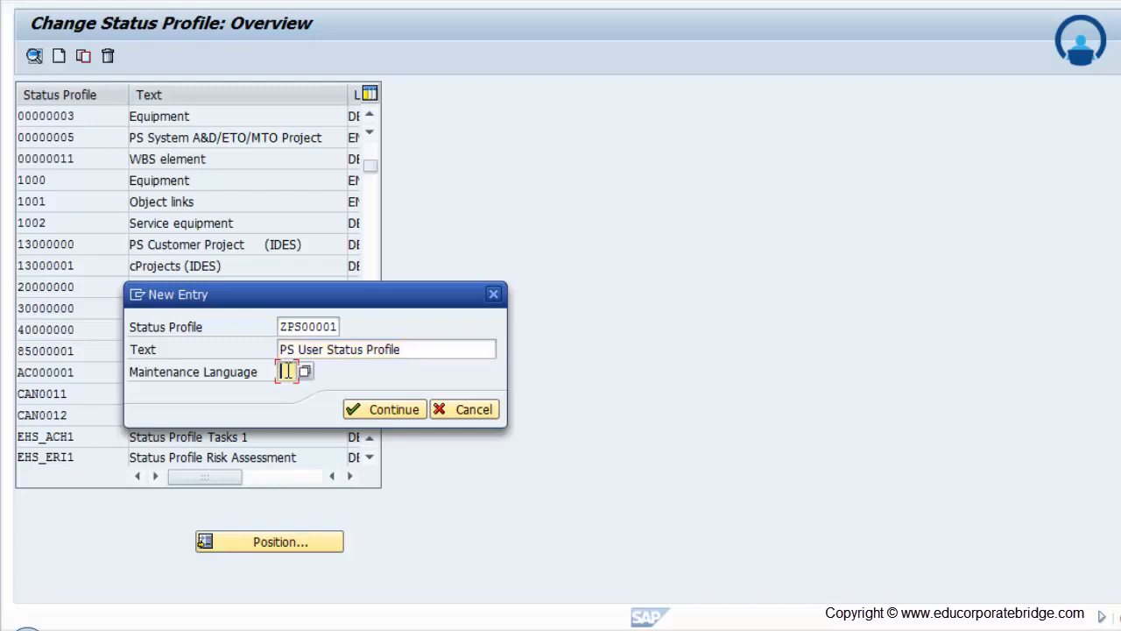
{"action": "type", "text": "EN"}
{"action": "left_click", "coordinate": [383, 410]}
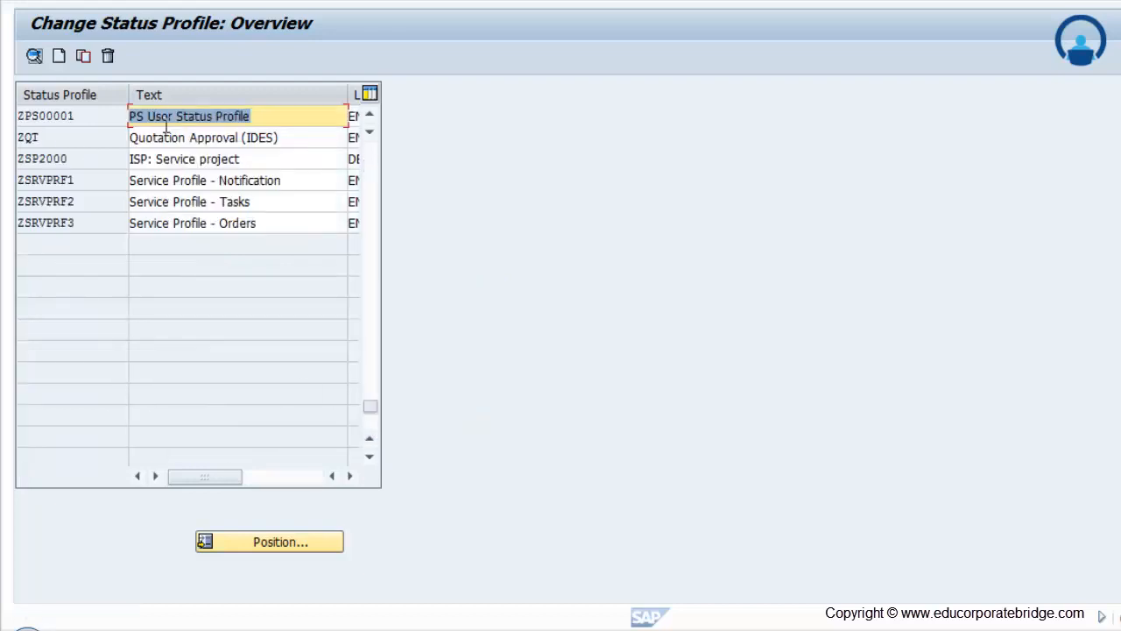
Open status profile ZPS00001 and enter user statuses APP1, APP2 and App3 in the first three rows.
{"action": "left_click", "coordinate": [37, 114]}
{"action": "double_click", "coordinate": [40, 115]}
{"action": "left_click_drag", "start_coordinate": [102, 181], "coordinate": [73, 184]}
{"action": "left_click", "coordinate": [91, 203]}
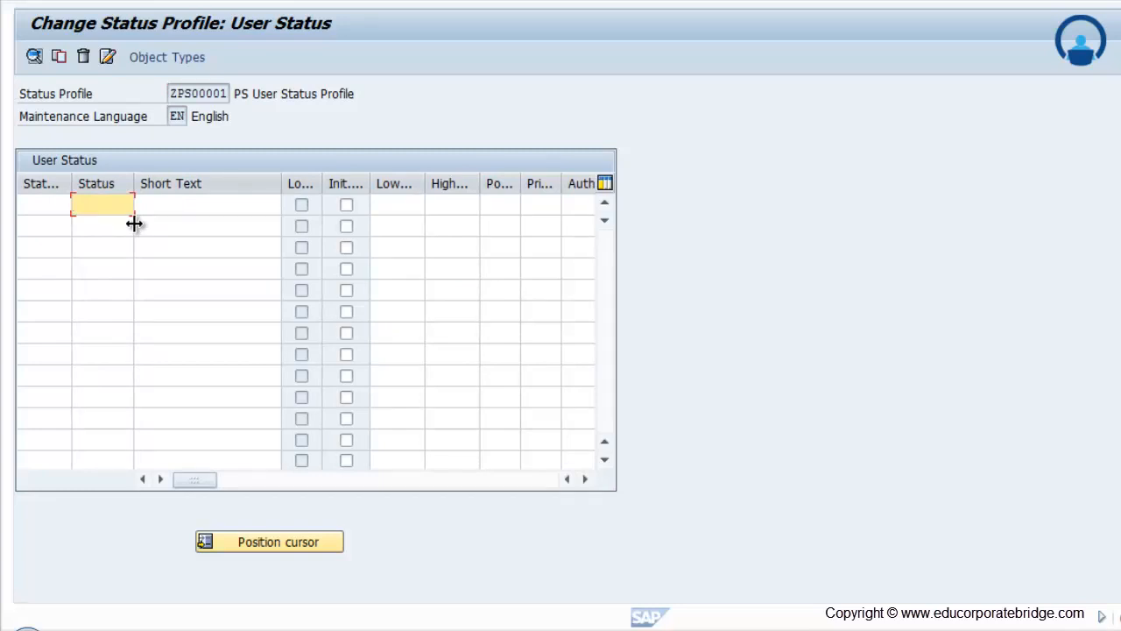
{"action": "type", "text": "APP1"}
{"action": "left_click", "coordinate": [112, 225]}
{"action": "type", "text": "AP"}
Enter the short texts "Project Enginer", "Project Manager" and "Project HOD" for the three user statuses.
{"action": "type", "text": "e"}
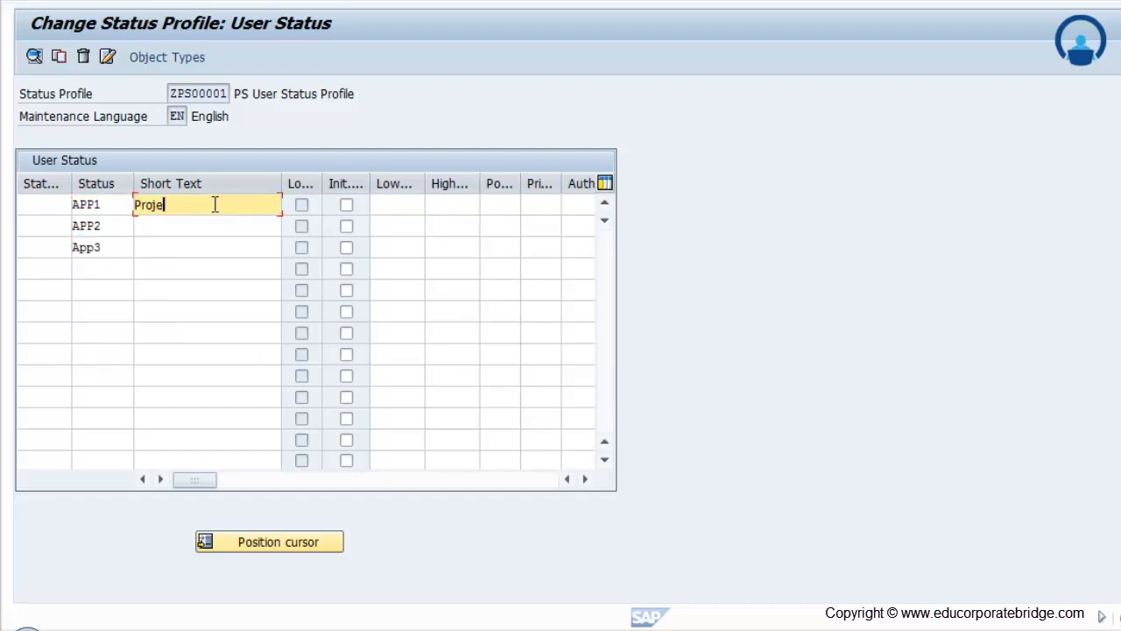
{"action": "type", "text": "ct Enginer"}
{"action": "left_click", "coordinate": [213, 226]}
{"action": "type", "text": "Pro"}
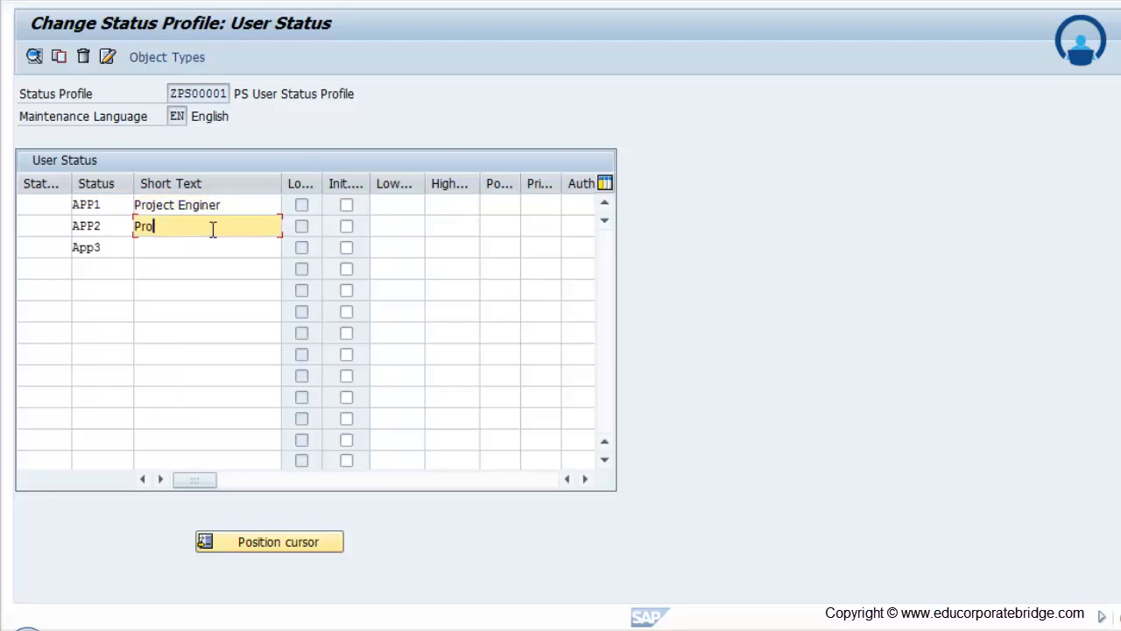
{"action": "type", "text": "ject Manager"}
{"action": "left_click", "coordinate": [220, 248]}
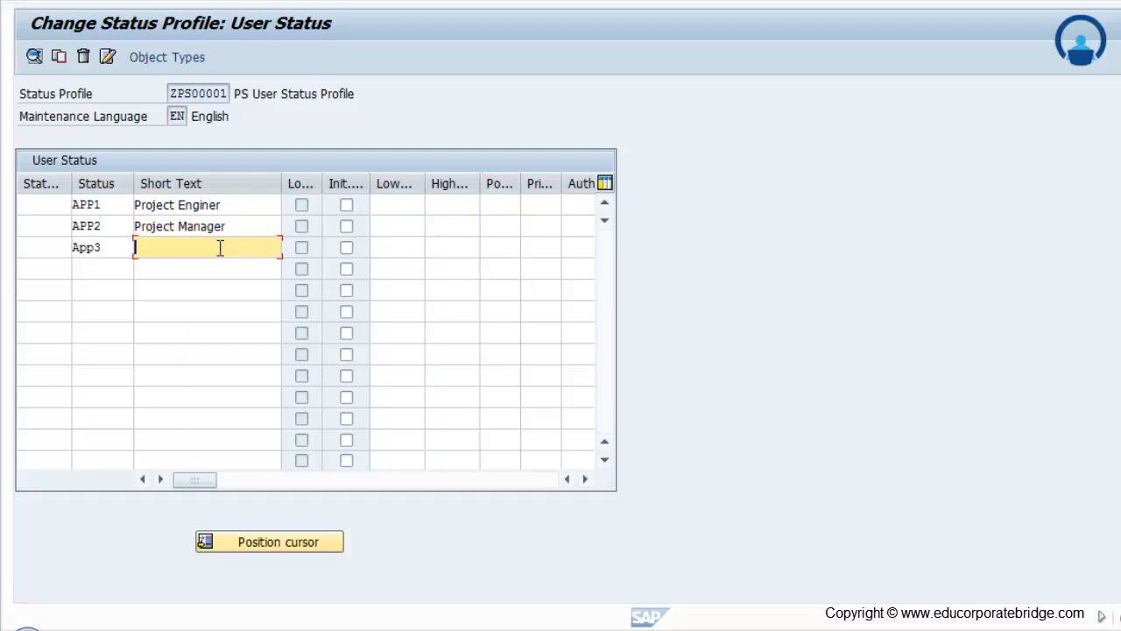
{"action": "type", "text": "Project HOD"}
Set position and priority to 10 for APP1, 20 for APP2 and 30 for App3.
{"action": "left_click", "coordinate": [438, 208]}
{"action": "left_click", "coordinate": [403, 207]}
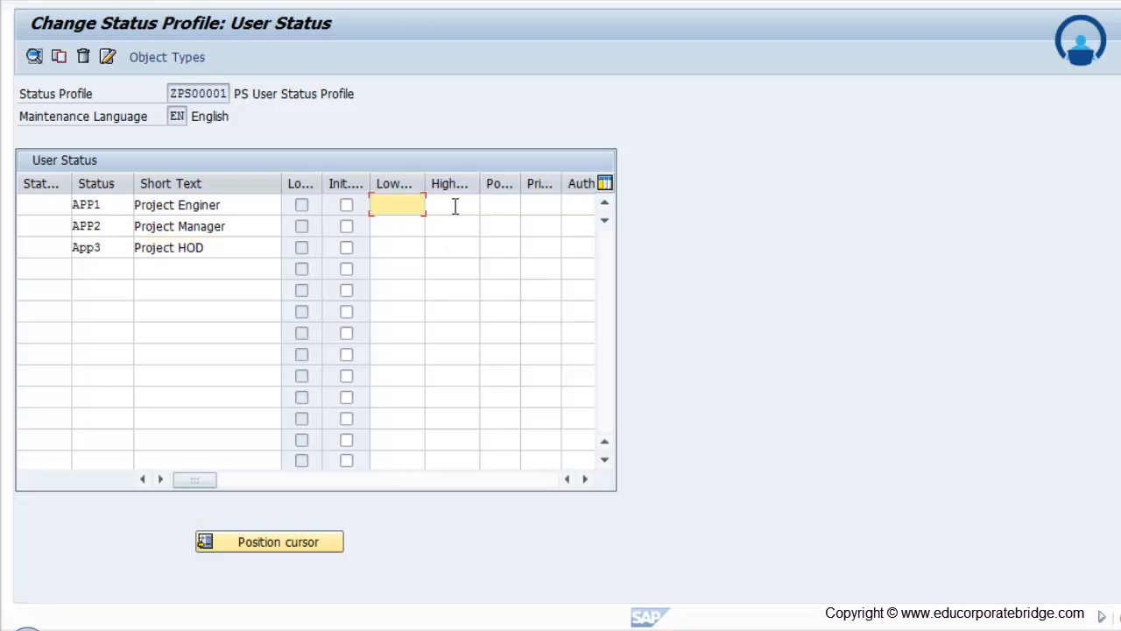
{"action": "left_click", "coordinate": [515, 205]}
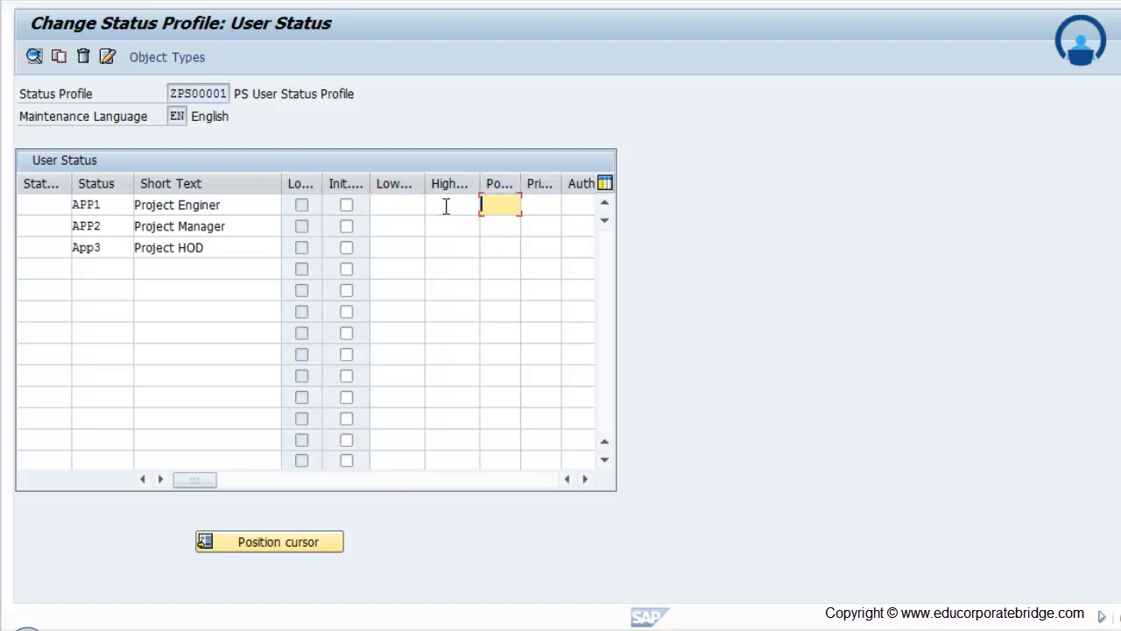
{"action": "type", "text": "10"}
{"action": "left_click", "coordinate": [525, 208]}
{"action": "type", "text": "10"}
{"action": "left_click", "coordinate": [510, 219]}
{"action": "key", "text": "Tab"}
{"action": "type", "text": "20"}
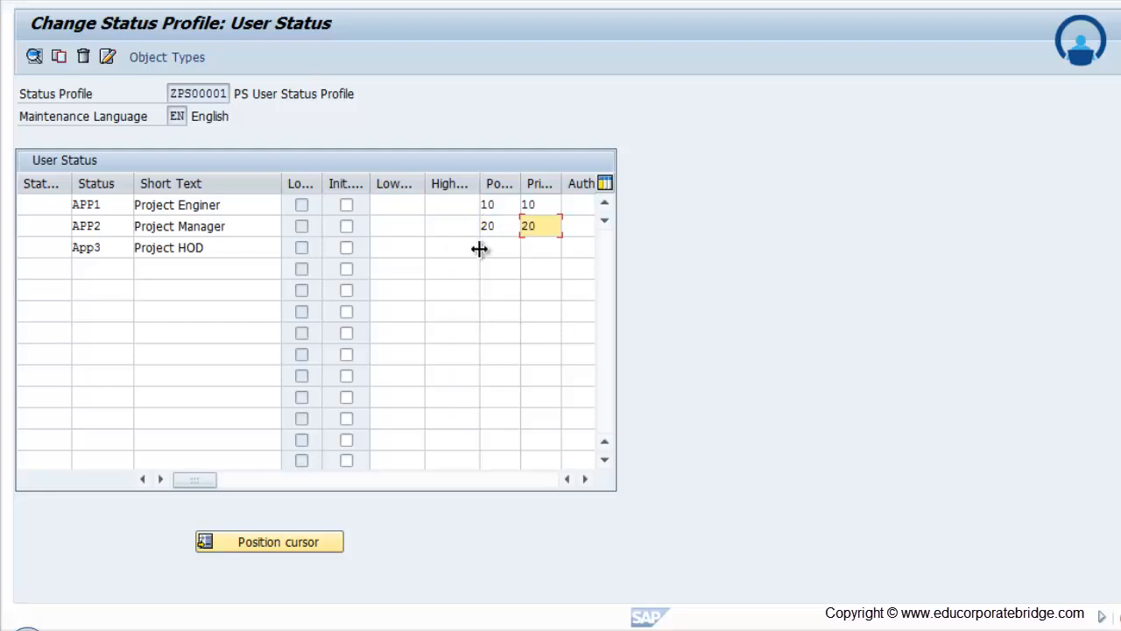
{"action": "left_click", "coordinate": [493, 250]}
{"action": "type", "text": "30"}
{"action": "key", "text": "Tab"}
{"action": "type", "text": "30"}
{"action": "key", "text": "Return"}
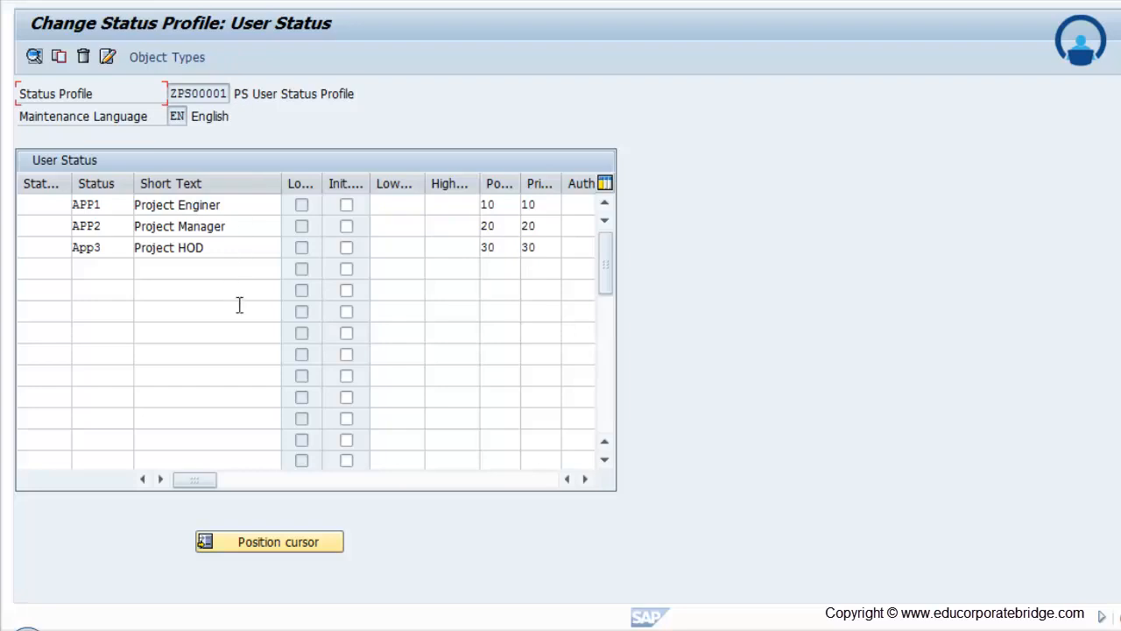
Agree to assign object types to status profile ZPS00001 and mark Project definition as an allowed object type.
{"action": "left_click", "coordinate": [266, 1]}
{"action": "left_click", "coordinate": [521, 238]}
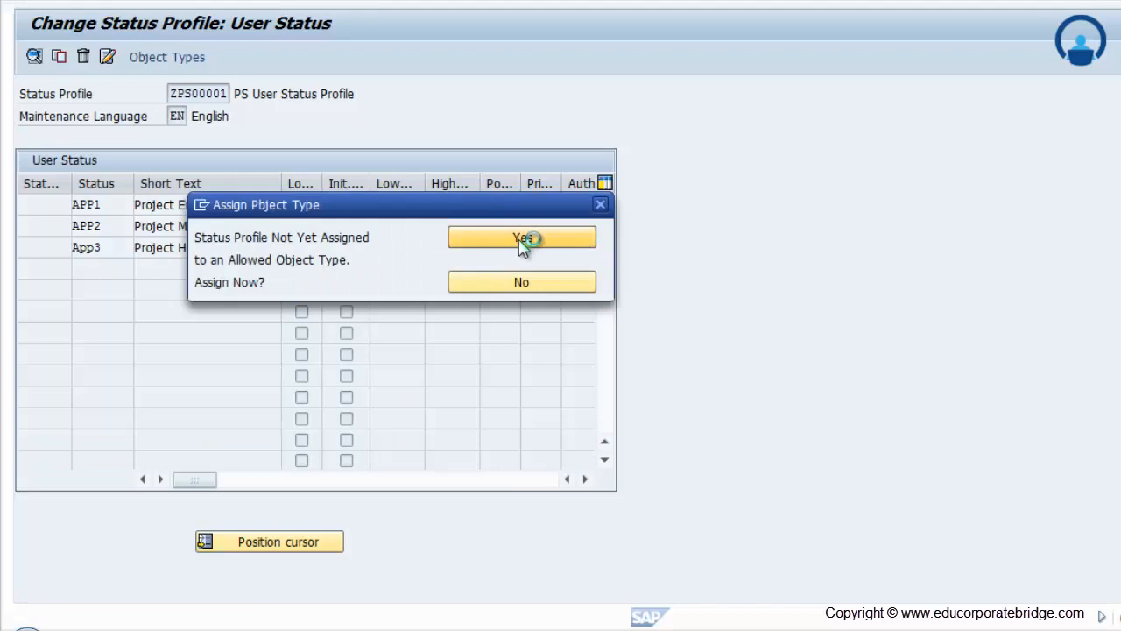
{"action": "left_click_drag", "start_coordinate": [264, 232], "coordinate": [264, 265]}
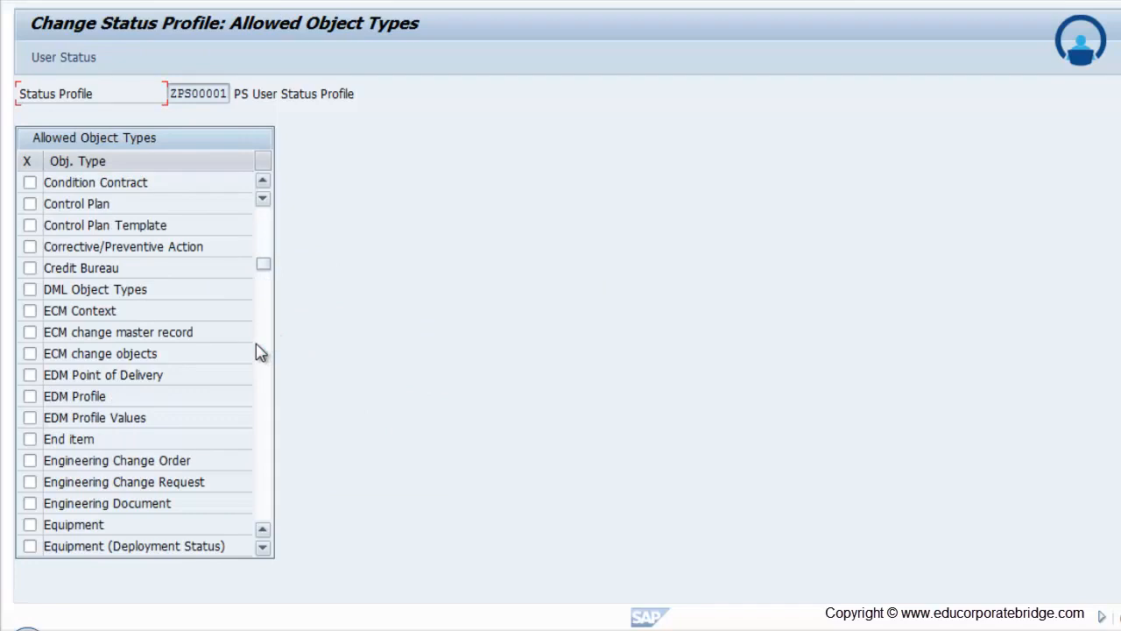
{"action": "left_click", "coordinate": [267, 328]}
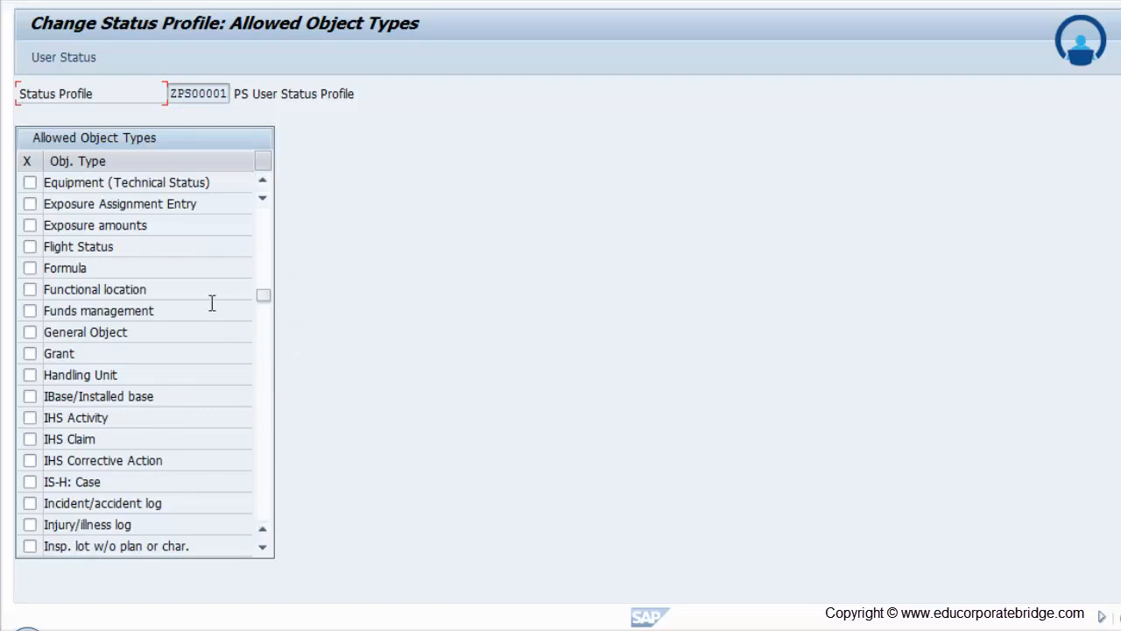
{"action": "left_click", "coordinate": [264, 344]}
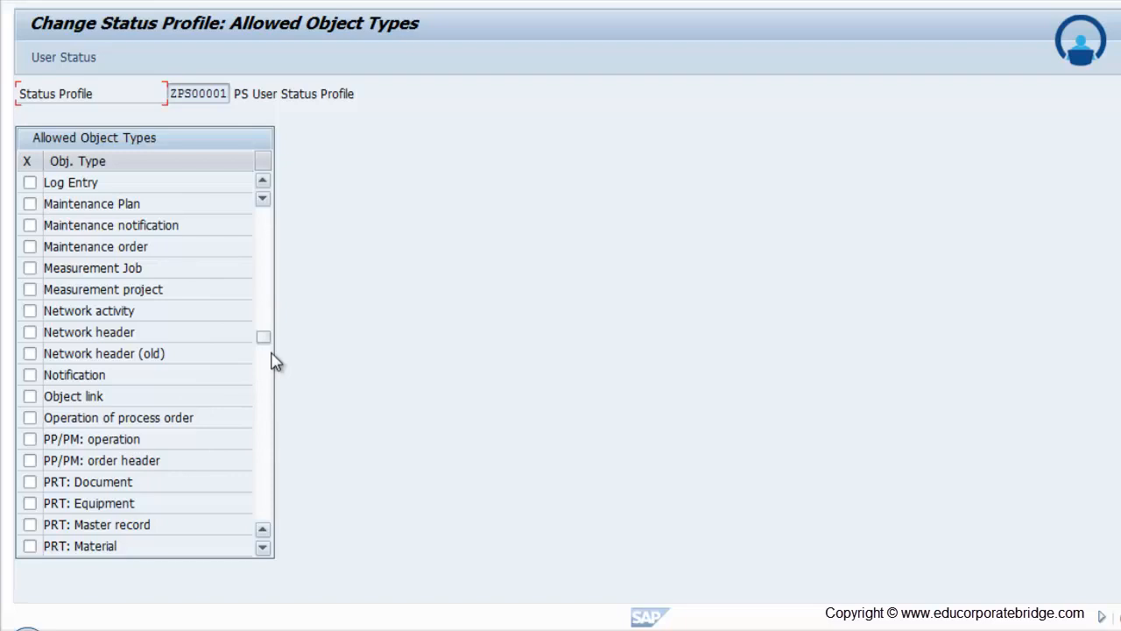
{"action": "left_click_drag", "start_coordinate": [267, 344], "coordinate": [264, 381]}
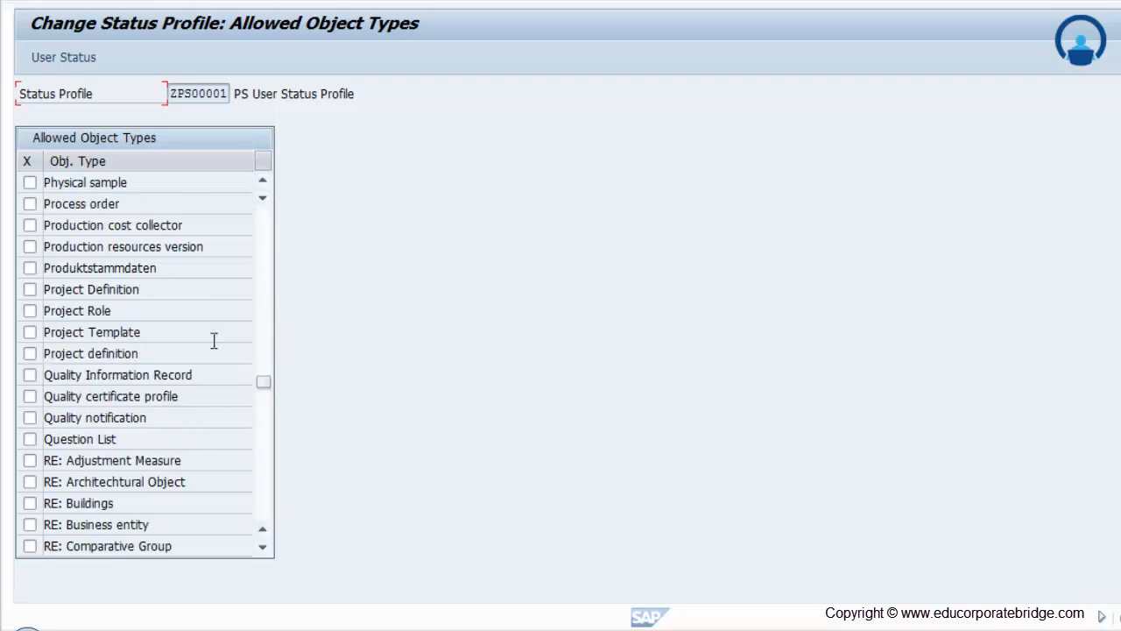
{"action": "left_click", "coordinate": [30, 353]}
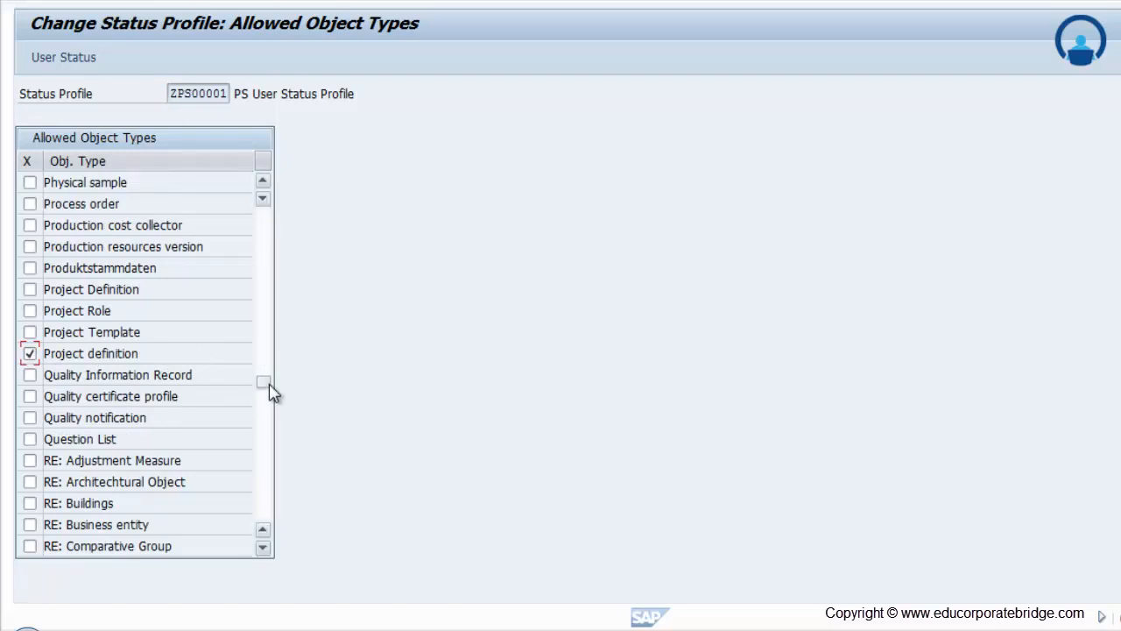
Mark WBS element as an allowed object type and save the status profile in customizing request EC6K900871.
{"action": "left_click_drag", "start_coordinate": [258, 385], "coordinate": [265, 489]}
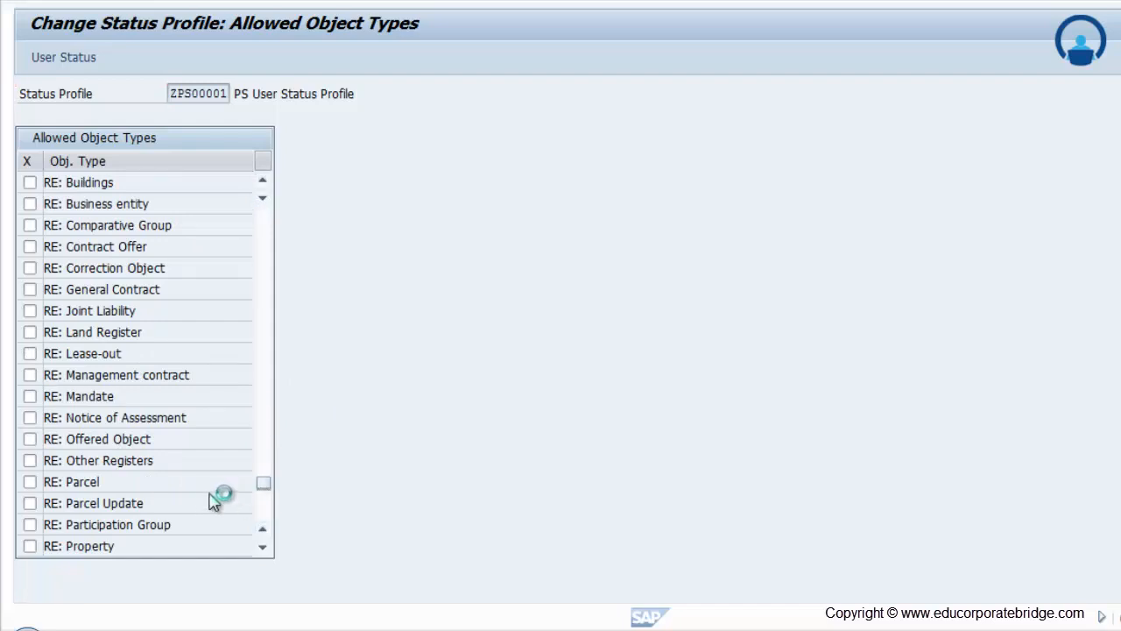
{"action": "left_click", "coordinate": [30, 247]}
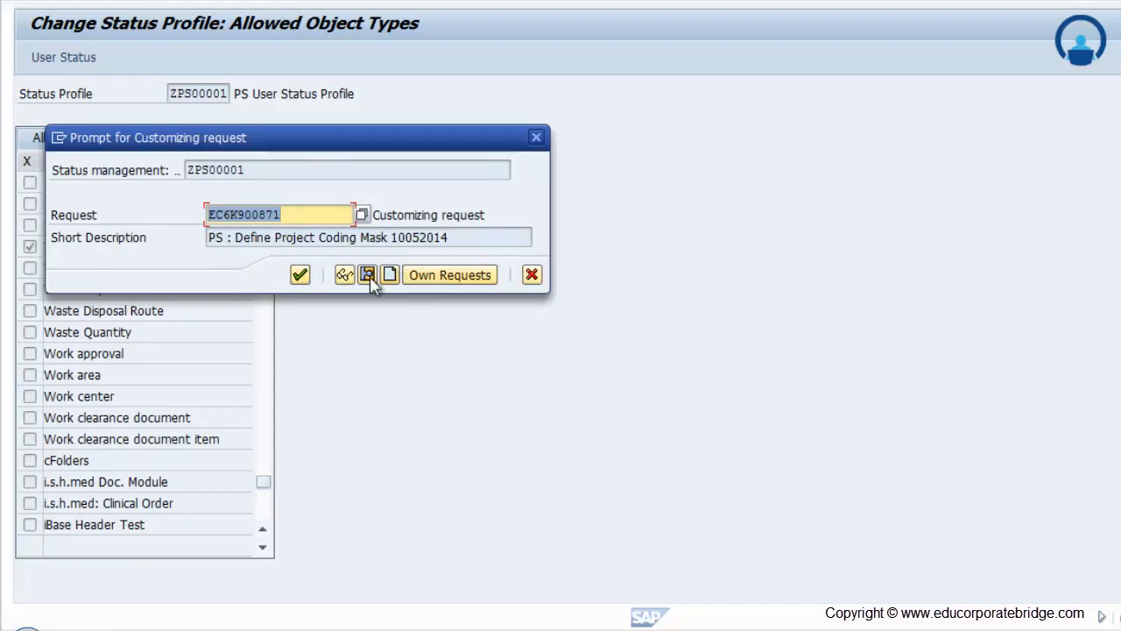
{"action": "left_click", "coordinate": [300, 276]}
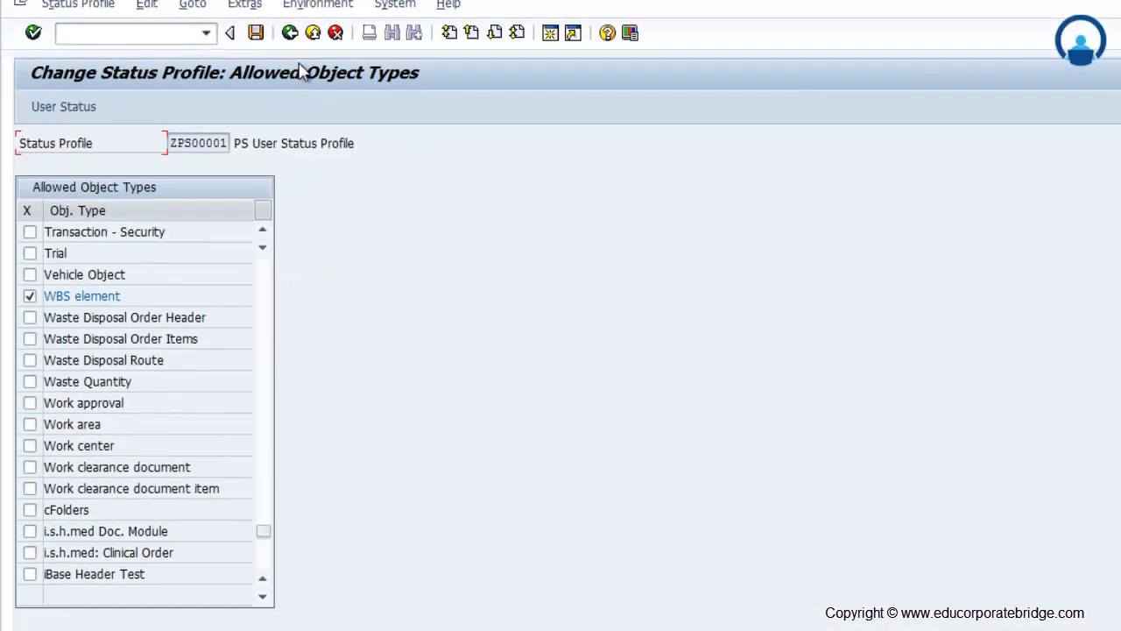
{"action": "left_click", "coordinate": [289, 28]}
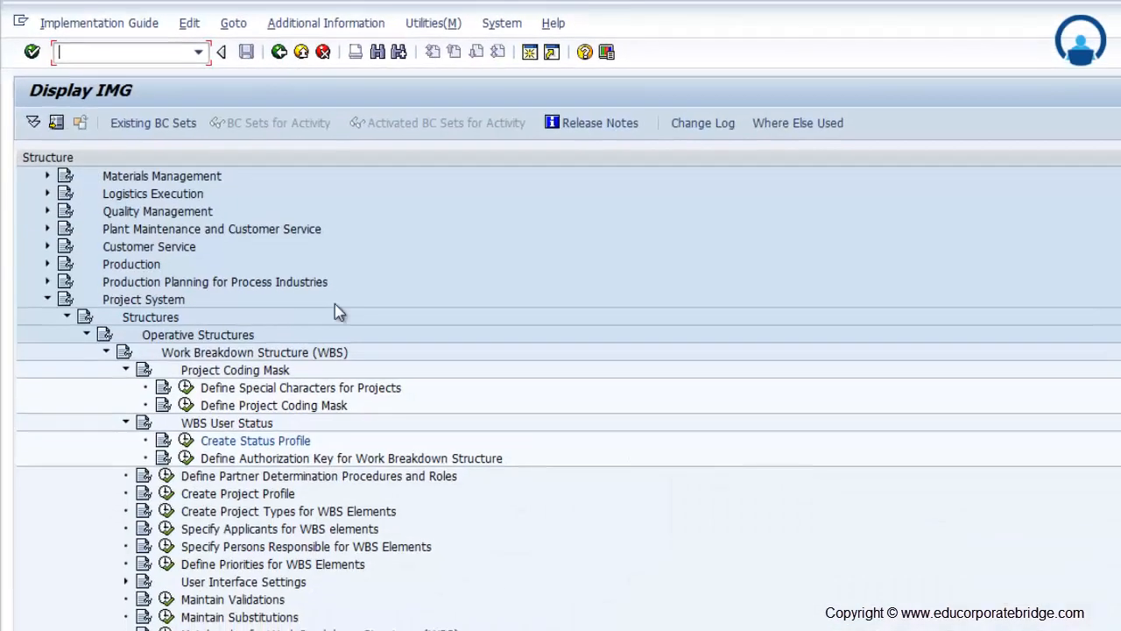
Reopen the status profile overview from the WBS User Status settings and locate profile ZPS00001.
{"action": "left_click", "coordinate": [188, 441]}
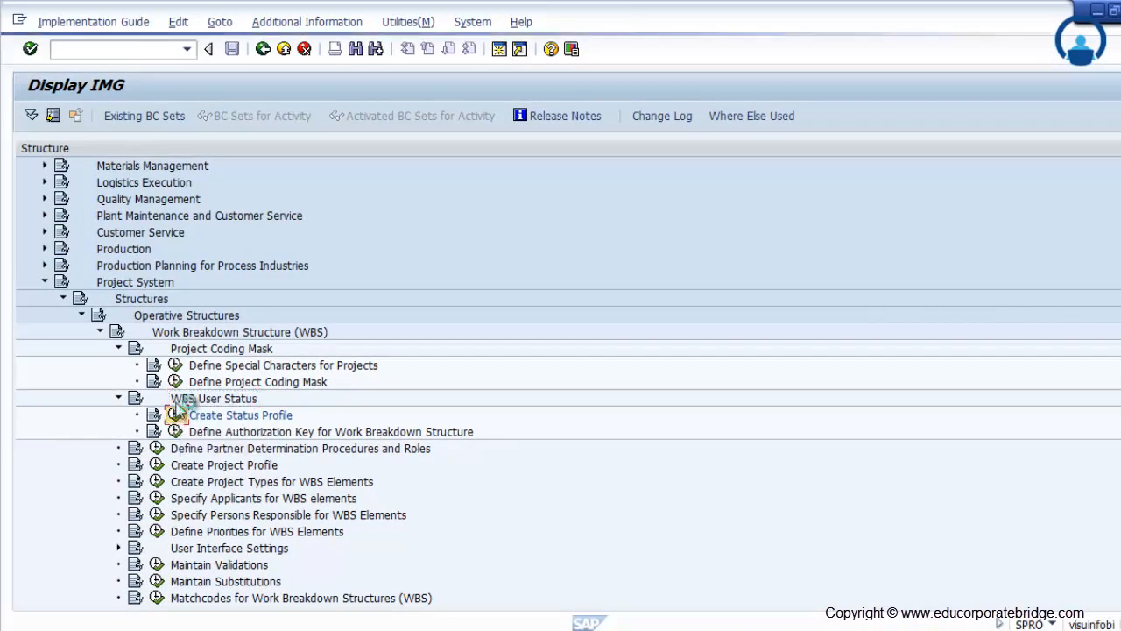
{"action": "left_click_drag", "start_coordinate": [336, 201], "coordinate": [336, 433]}
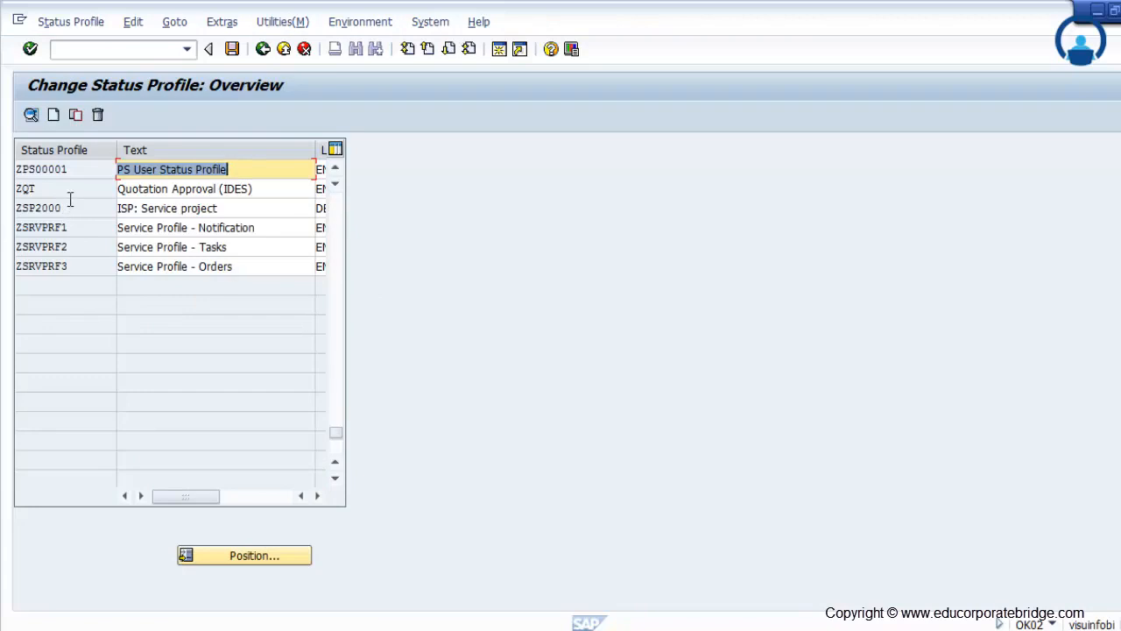
{"action": "left_click", "coordinate": [77, 169]}
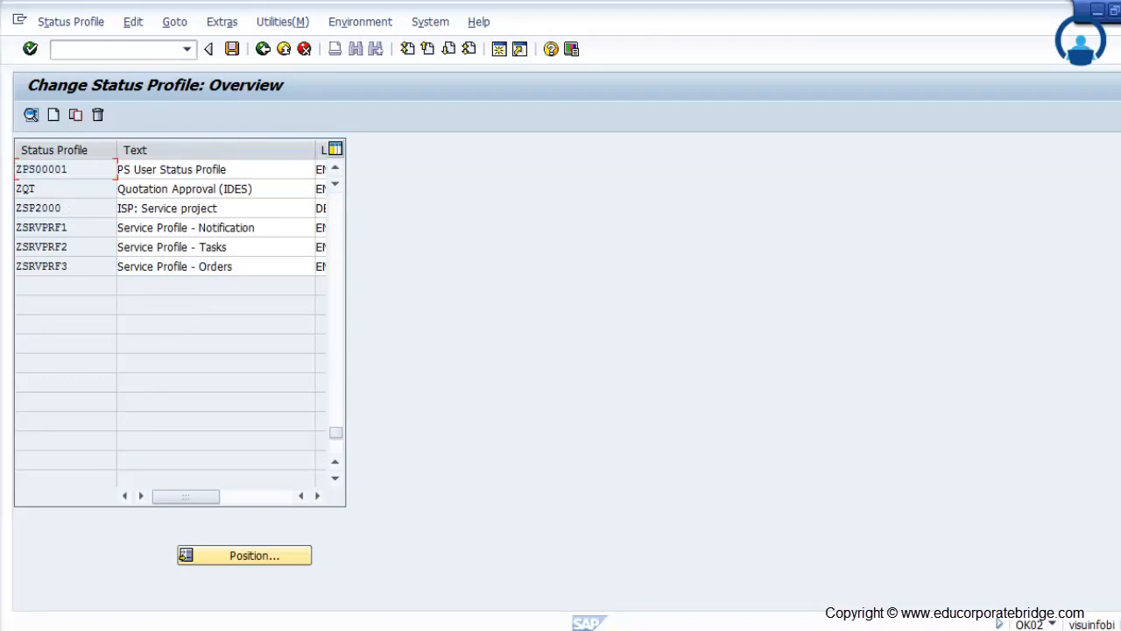
Open a new session and start the Project Builder transaction CJ20N.
{"action": "left_click", "coordinate": [500, 49]}
{"action": "left_click", "coordinate": [187, 49]}
{"action": "left_click", "coordinate": [148, 133]}
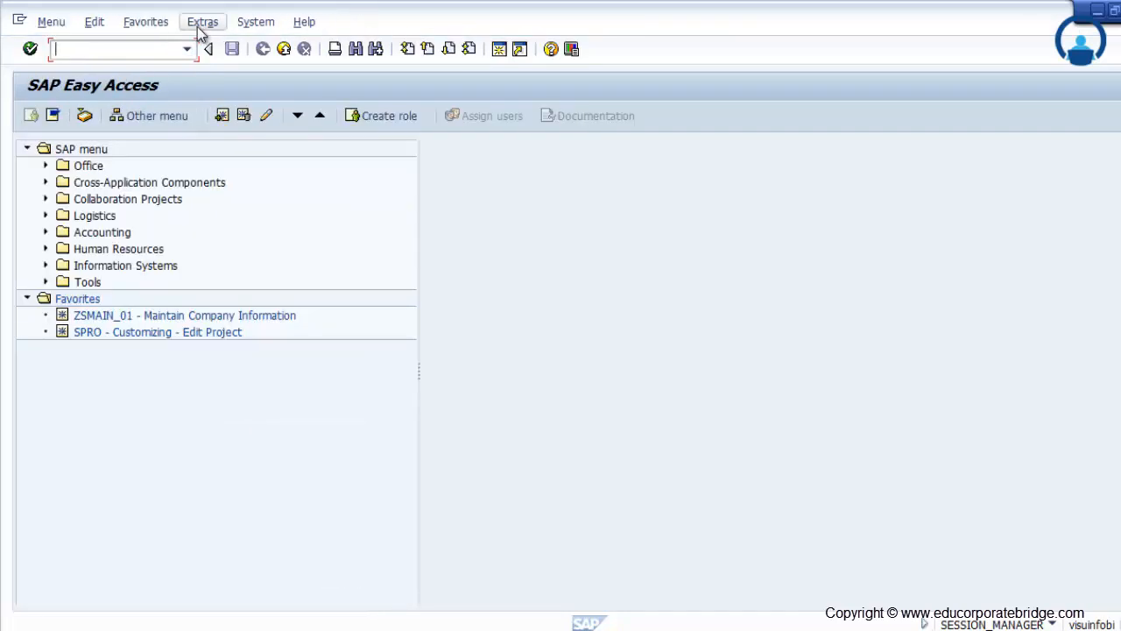
{"action": "left_click", "coordinate": [186, 49]}
{"action": "left_click", "coordinate": [146, 70]}
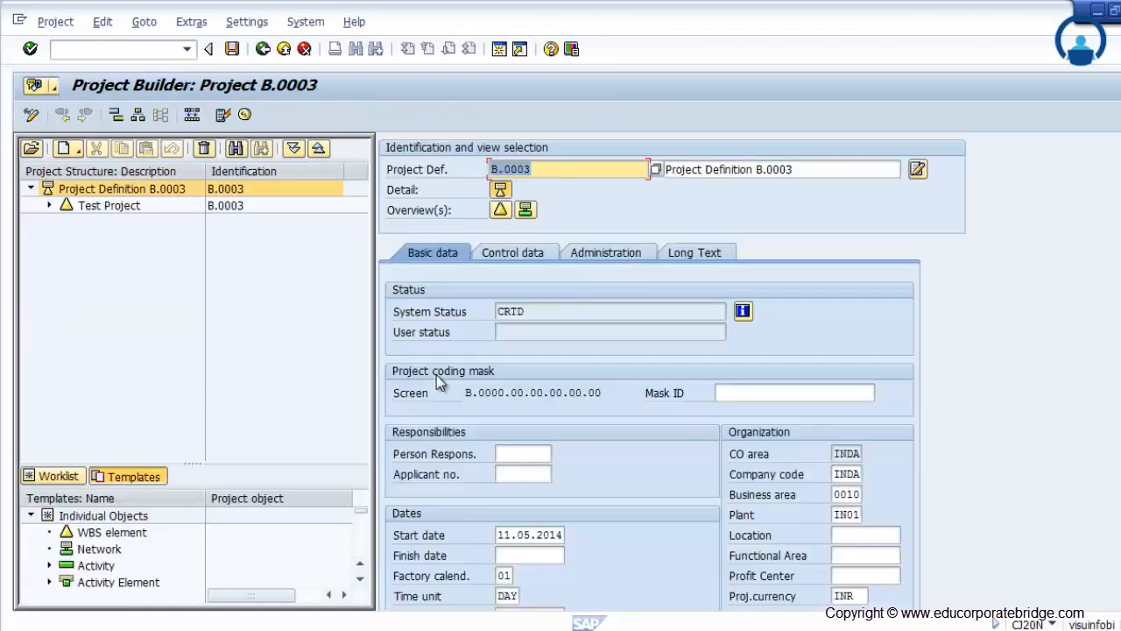
Open the status details of project definition B.0003 and assign status profile ZPS00001.
{"action": "left_click", "coordinate": [570, 313]}
{"action": "left_click_drag", "start_coordinate": [571, 313], "coordinate": [455, 314]}
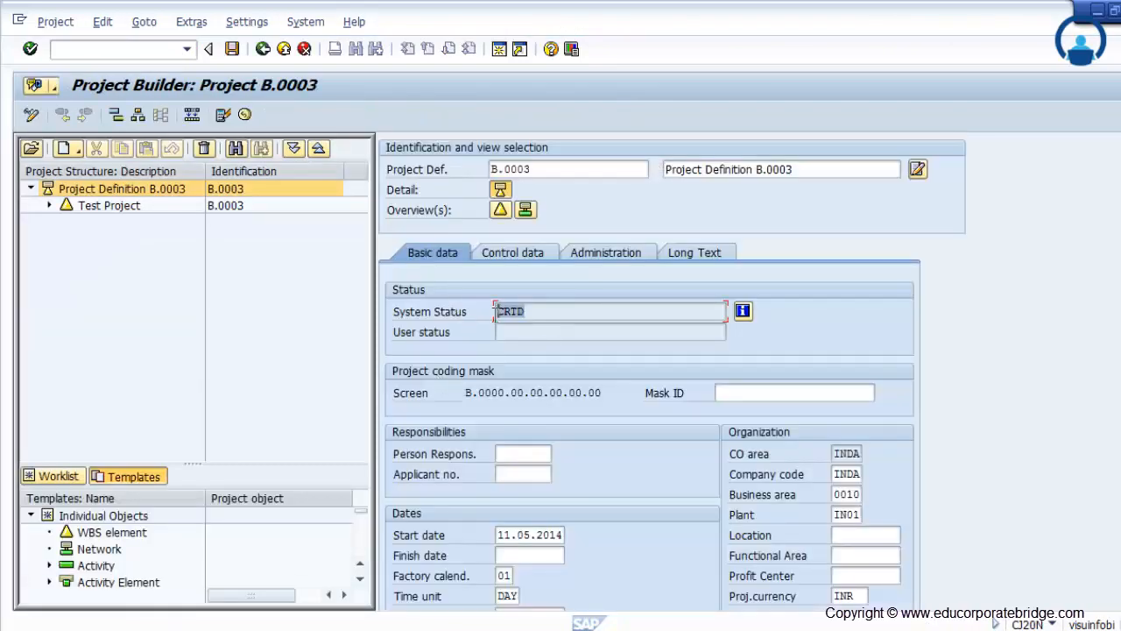
{"action": "left_click", "coordinate": [473, 322]}
{"action": "left_click", "coordinate": [743, 312]}
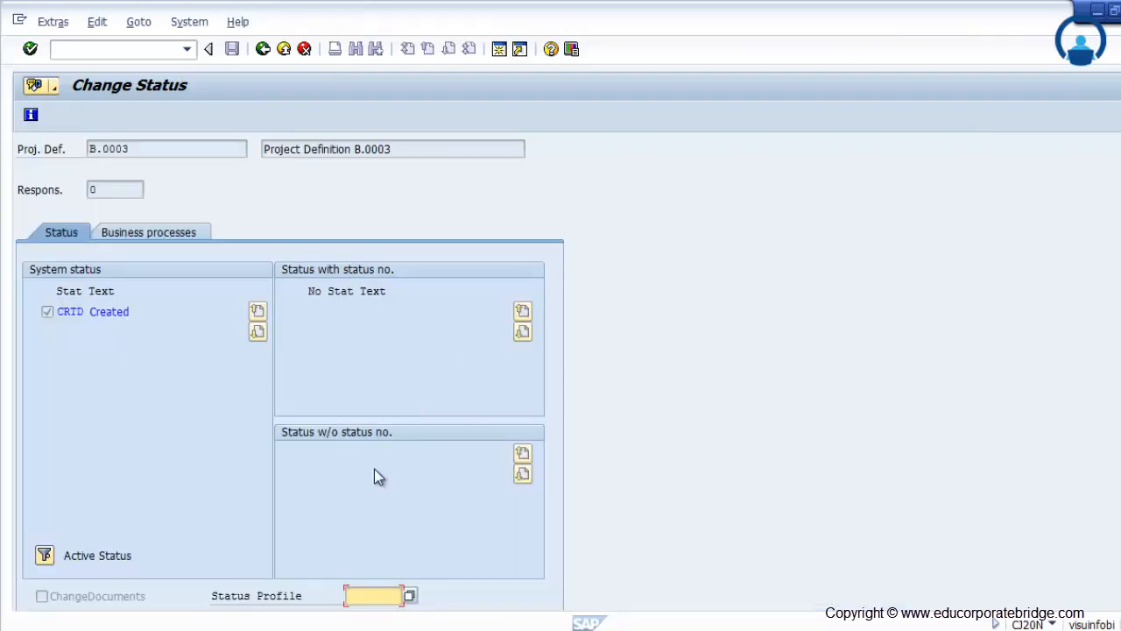
{"action": "type", "text": "ZPS00001"}
{"action": "key", "text": "Return"}
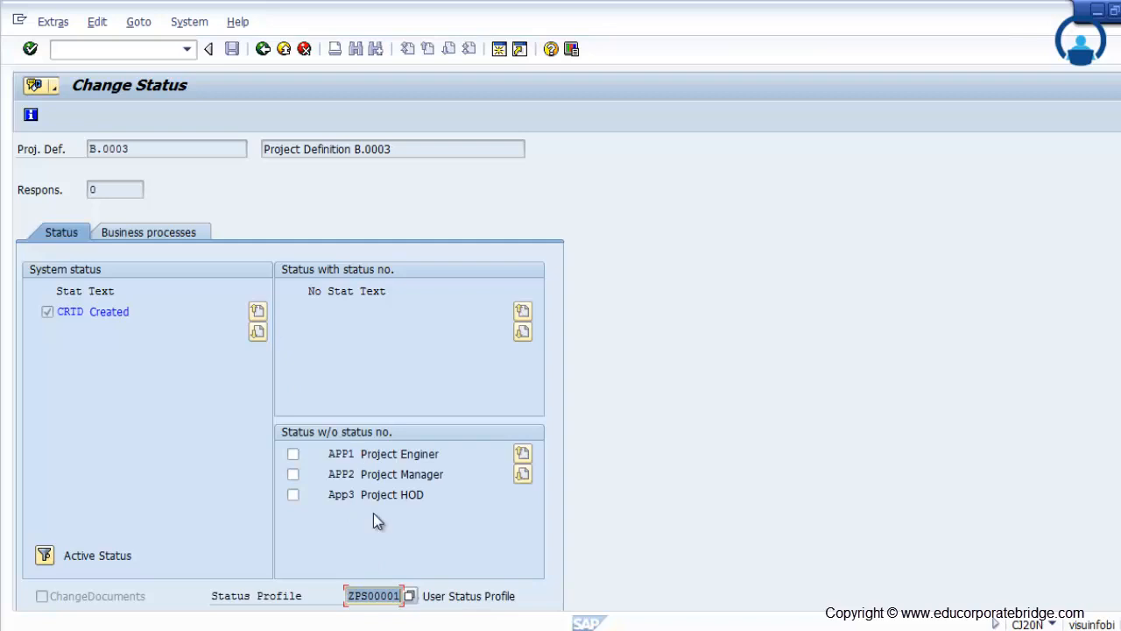
Activate user statuses APP1, APP2 and App3 for project definition B.0003 and clear all three again.
{"action": "left_click", "coordinate": [295, 456]}
{"action": "left_click", "coordinate": [296, 476]}
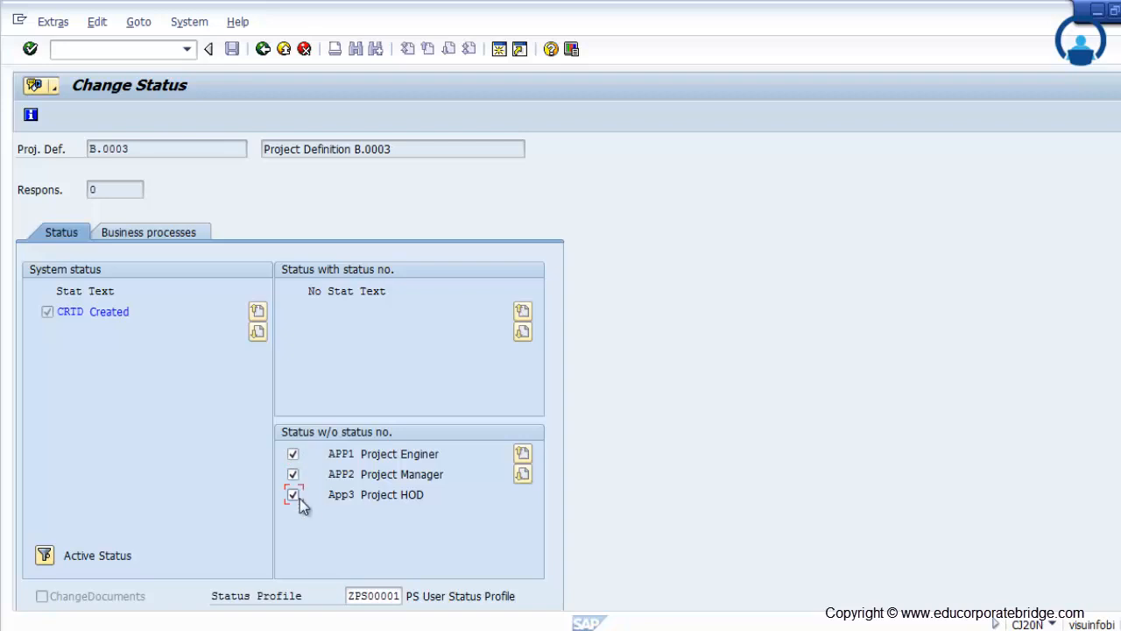
{"action": "left_click", "coordinate": [293, 495]}
{"action": "left_click", "coordinate": [294, 475]}
{"action": "left_click", "coordinate": [294, 456]}
Leave the status details and return to project definition B.0003.
{"action": "left_click", "coordinate": [262, 49]}
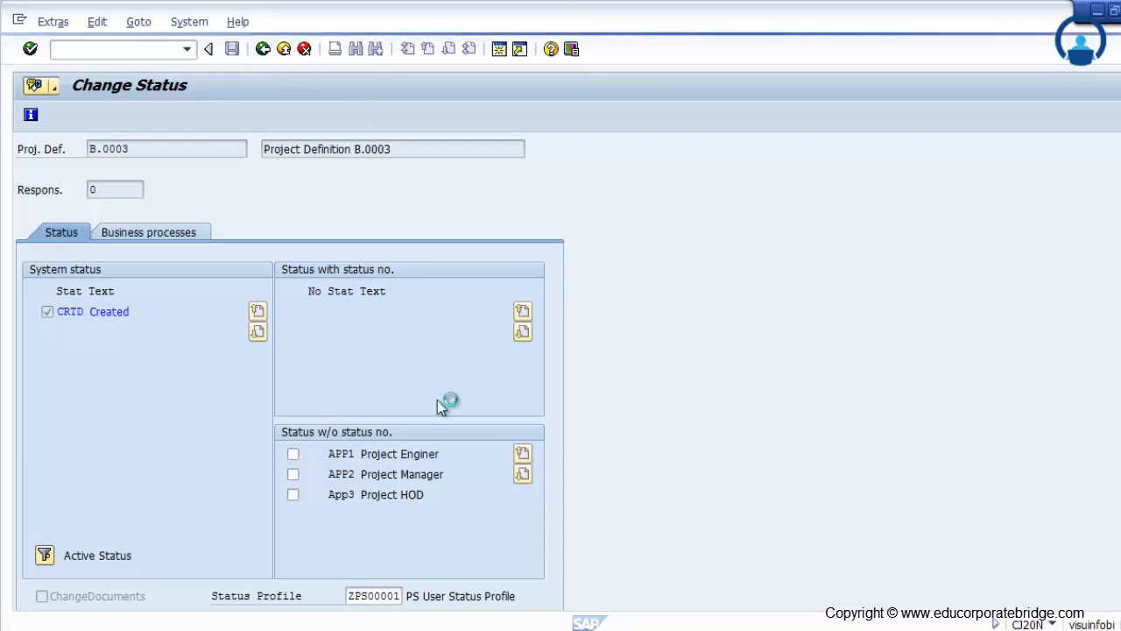